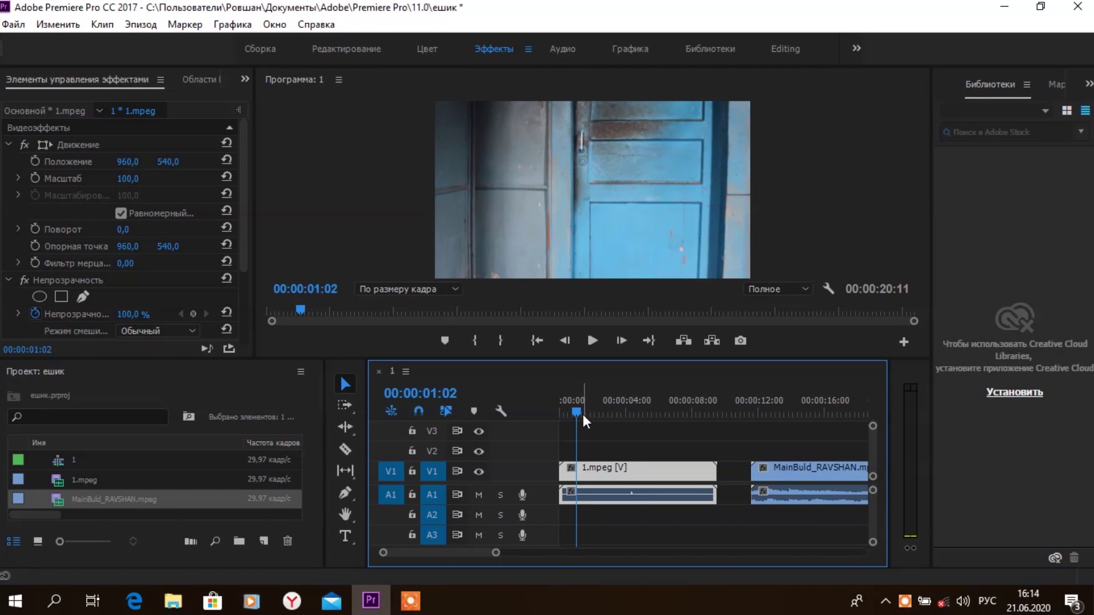
drag(576, 409, 556, 440)
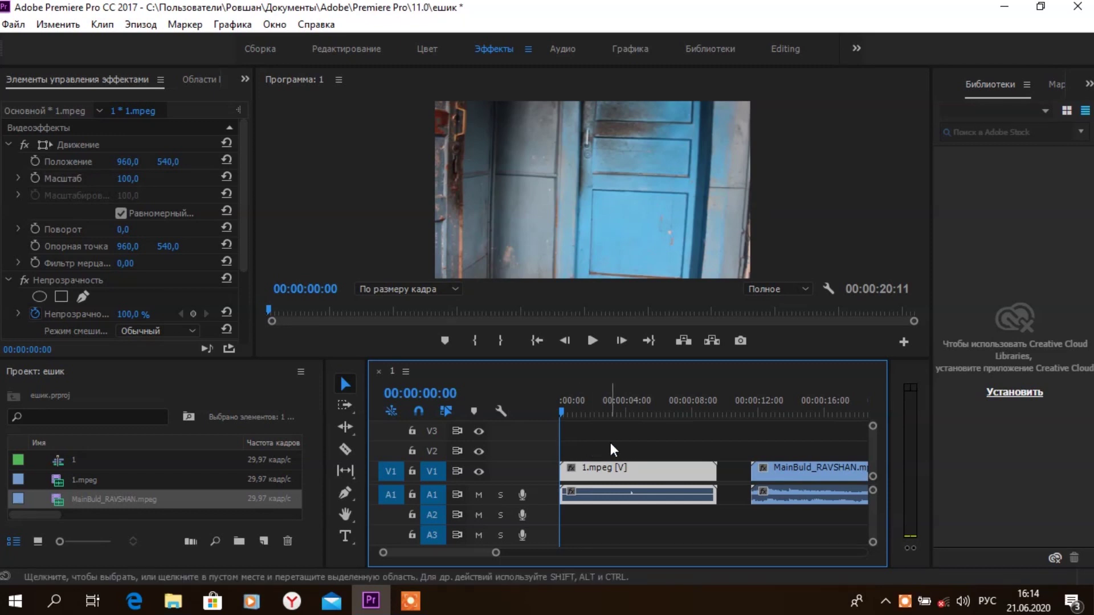
key(space)
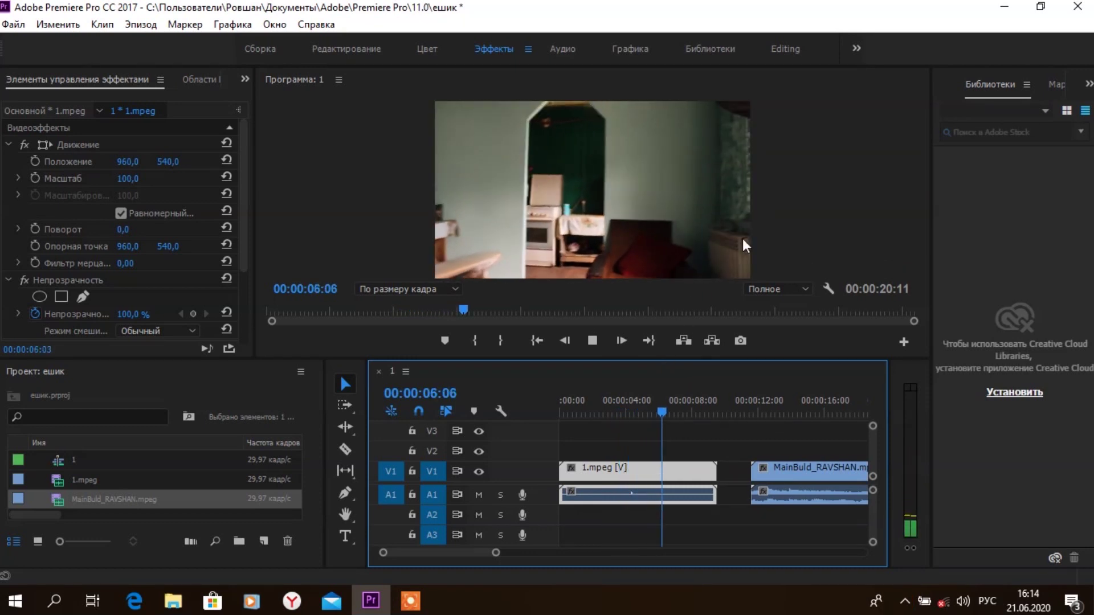
drag(685, 414, 751, 417)
key(space)
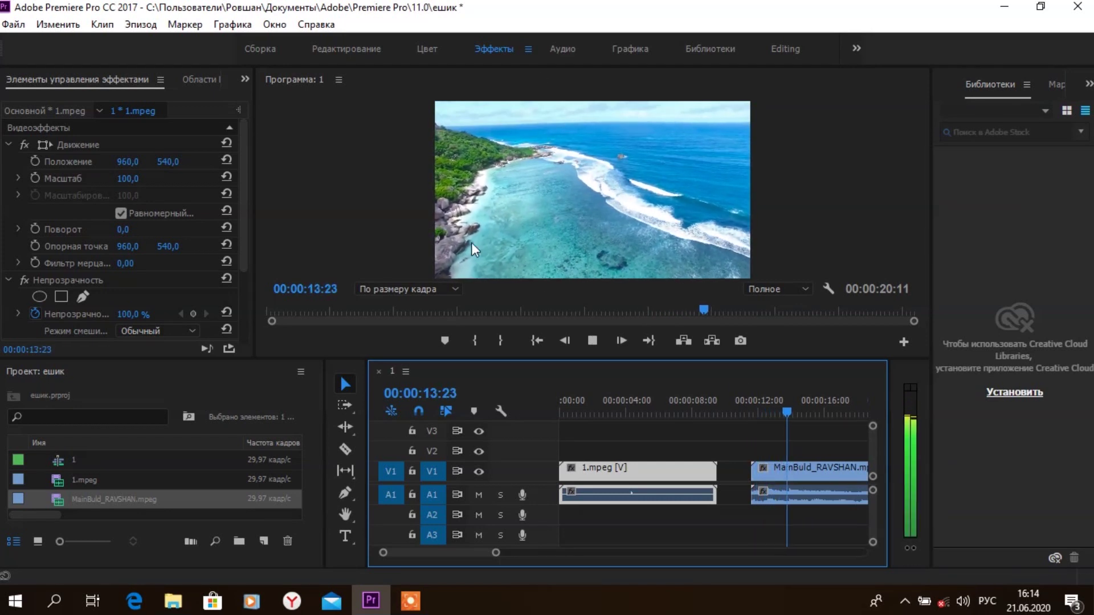
mouse_move(818, 411)
mouse_down()
mouse_move(585, 448)
mouse_move(625, 457)
mouse_up()
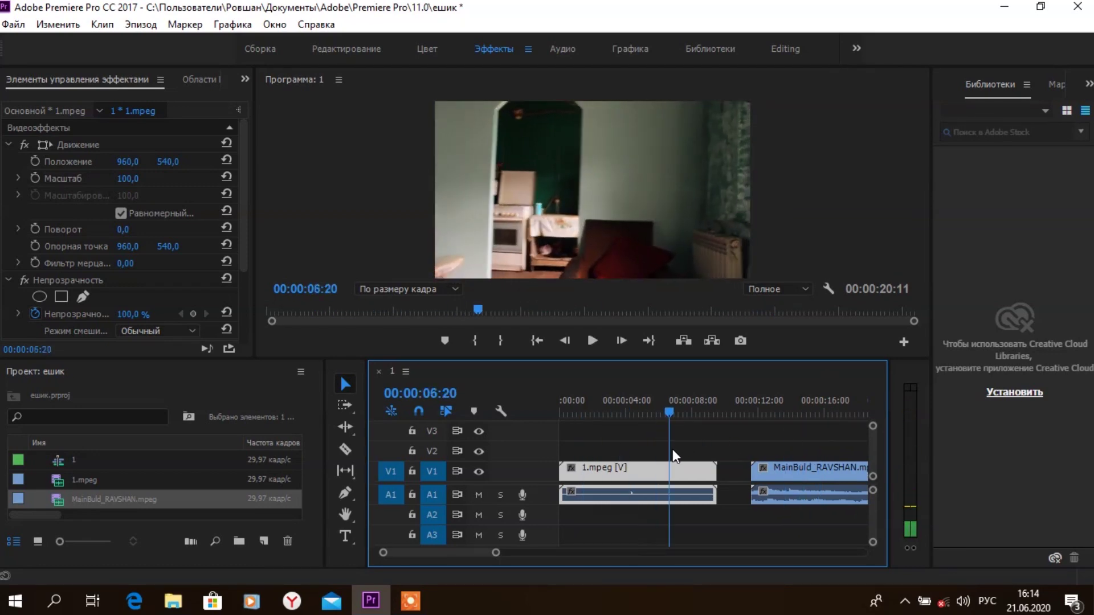
key(space)
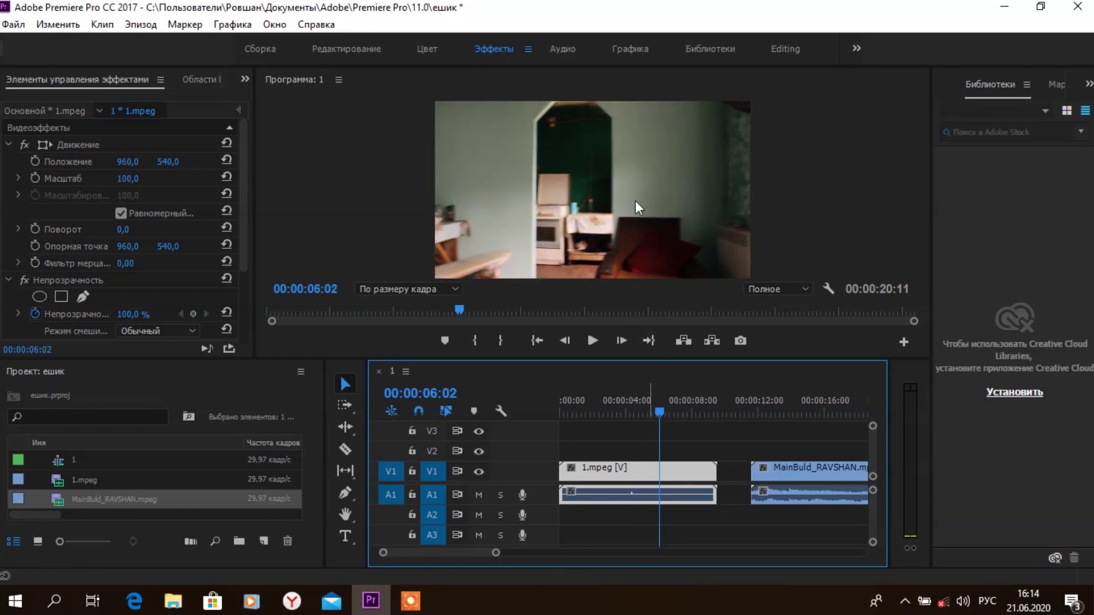
mouse_move(659, 411)
mouse_down()
mouse_move(645, 409)
mouse_move(653, 400)
mouse_up()
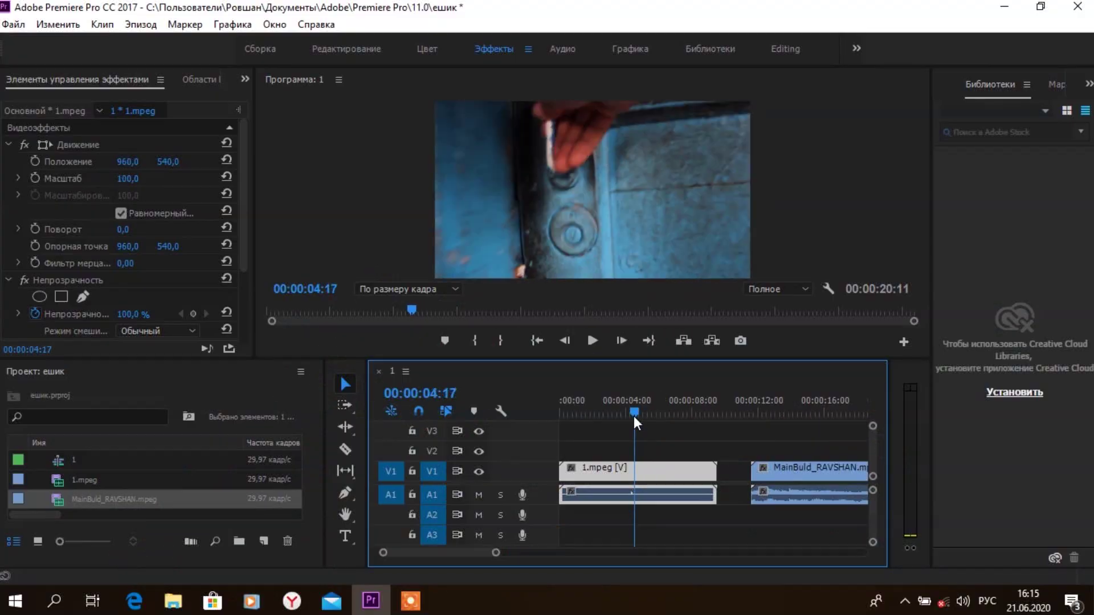
drag(634, 416, 580, 463)
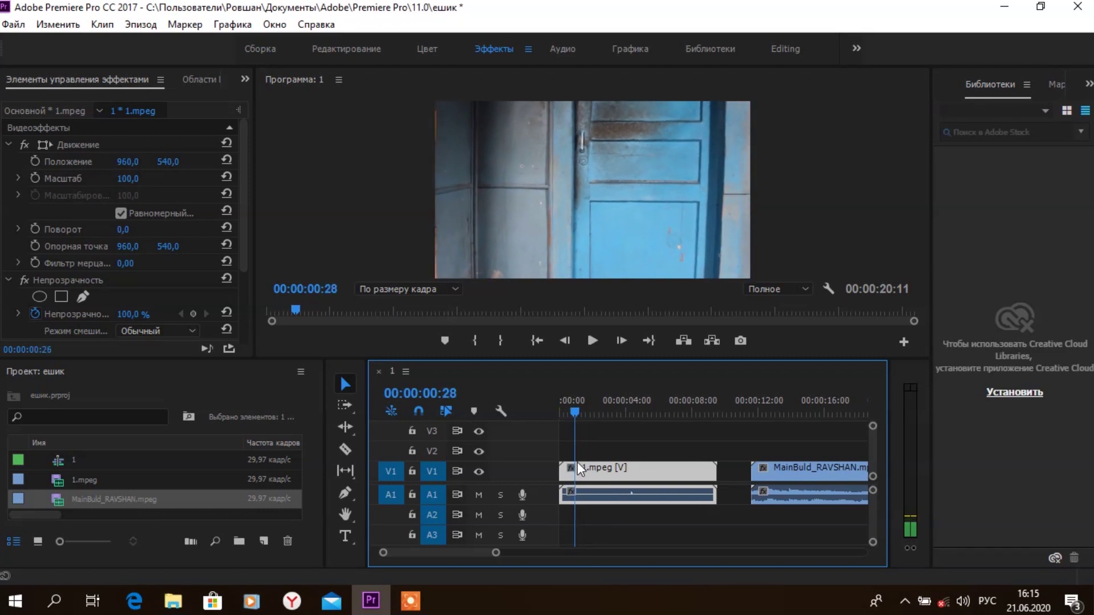
- Unlink 1.mpeg, delete its audio from A1, and play to where the door opens (00:00:04:14)
right_click(618, 468)
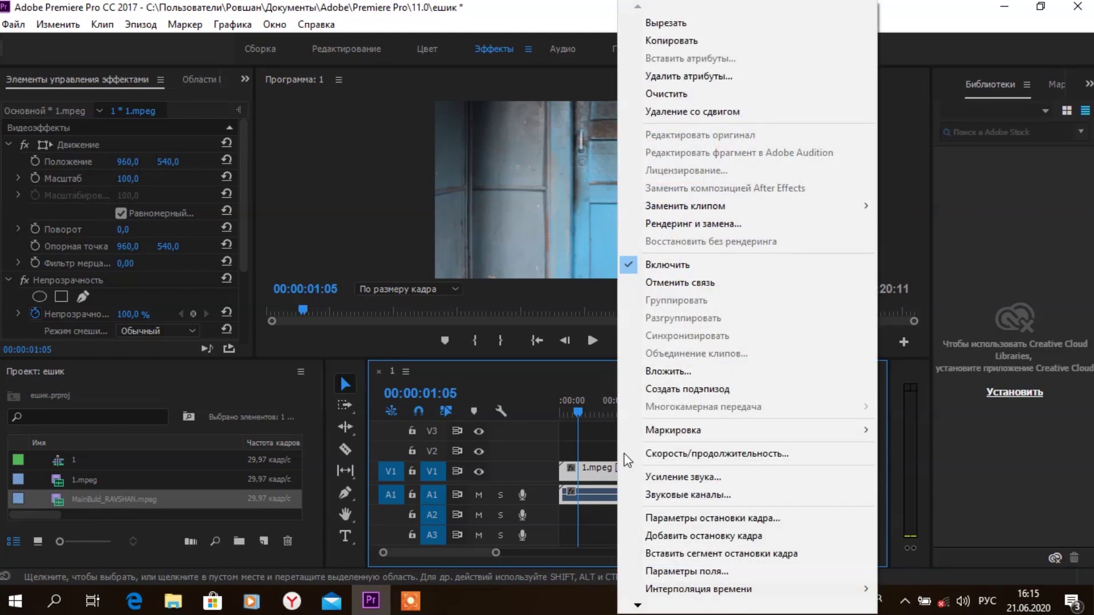
click(700, 284)
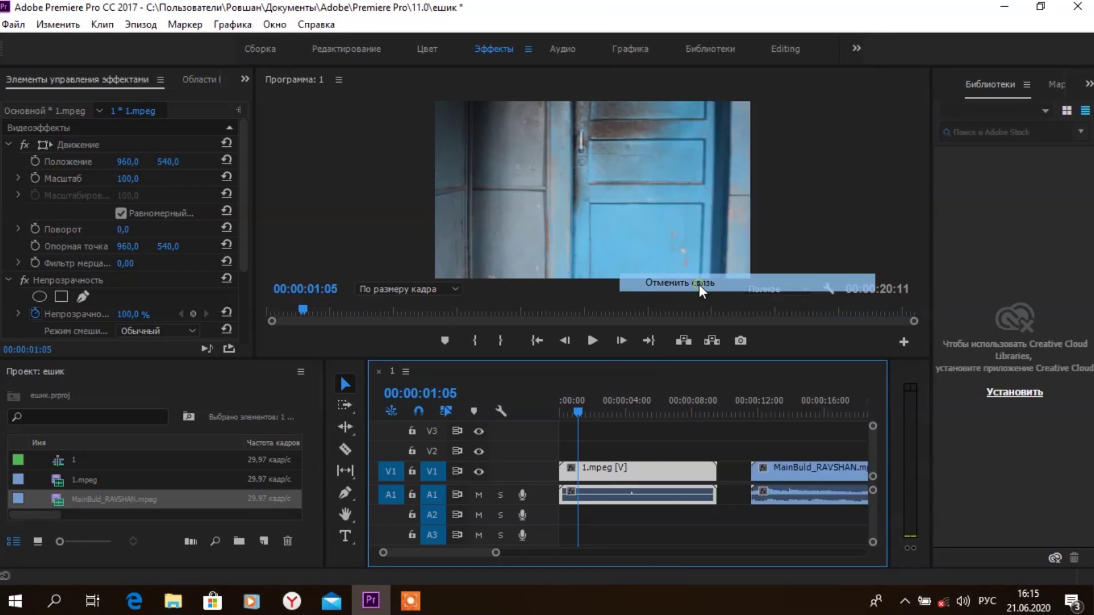
click(632, 494)
key(Delete)
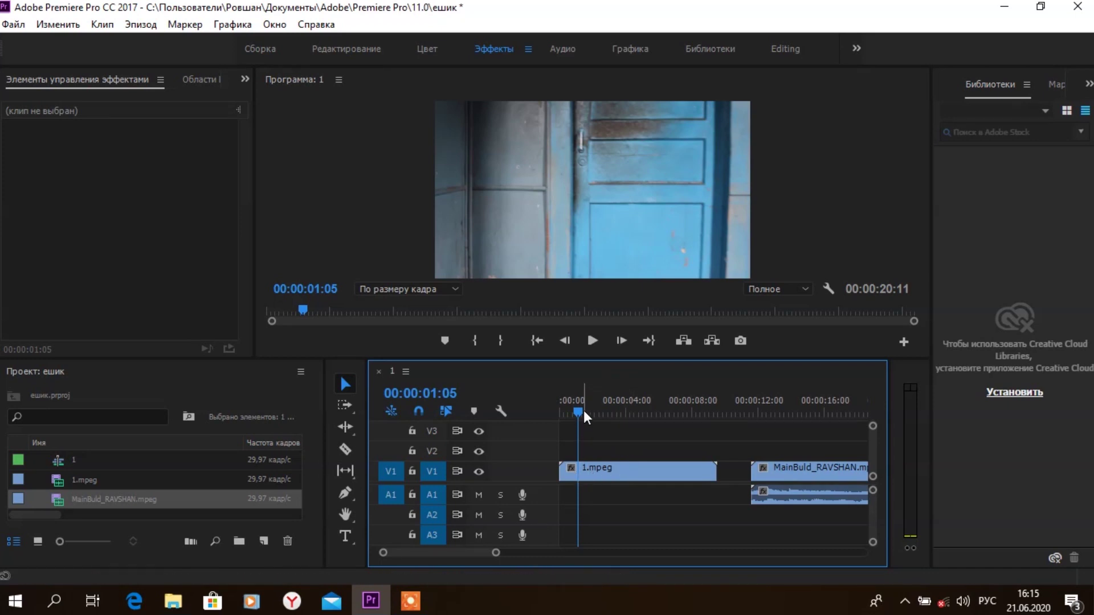
key(space)
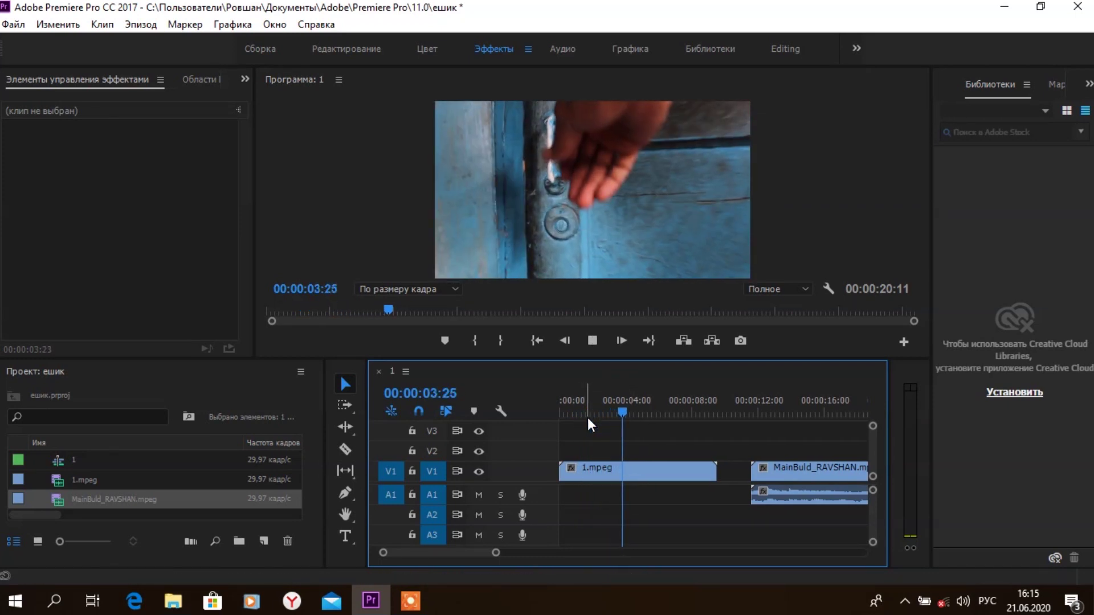
key(space)
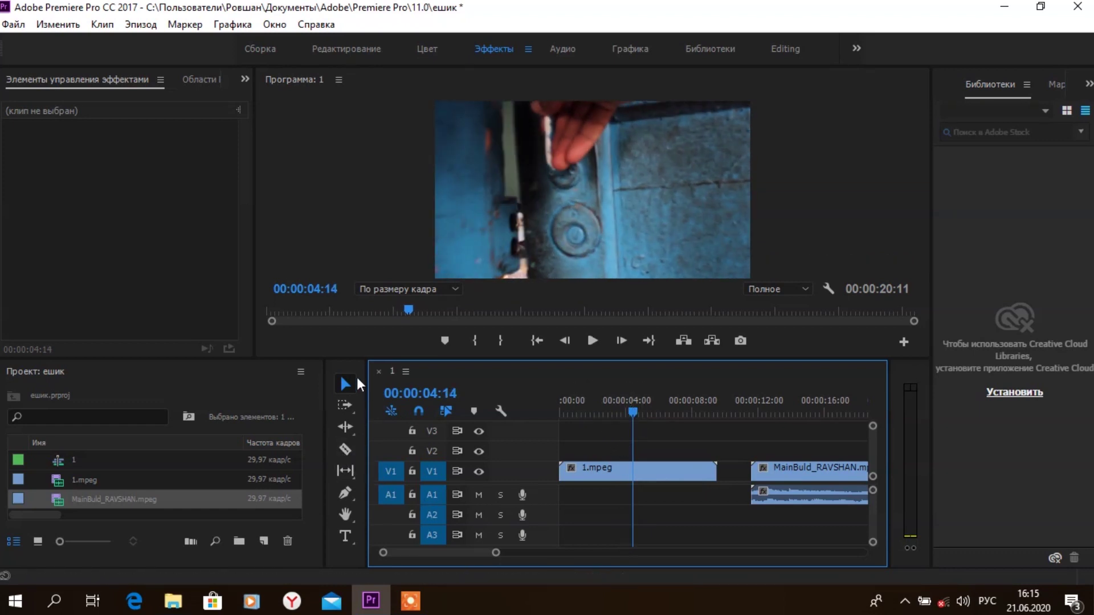
- Cut the door clip 1.mpeg with the Razor at the playhead, then return to Selection
click(342, 450)
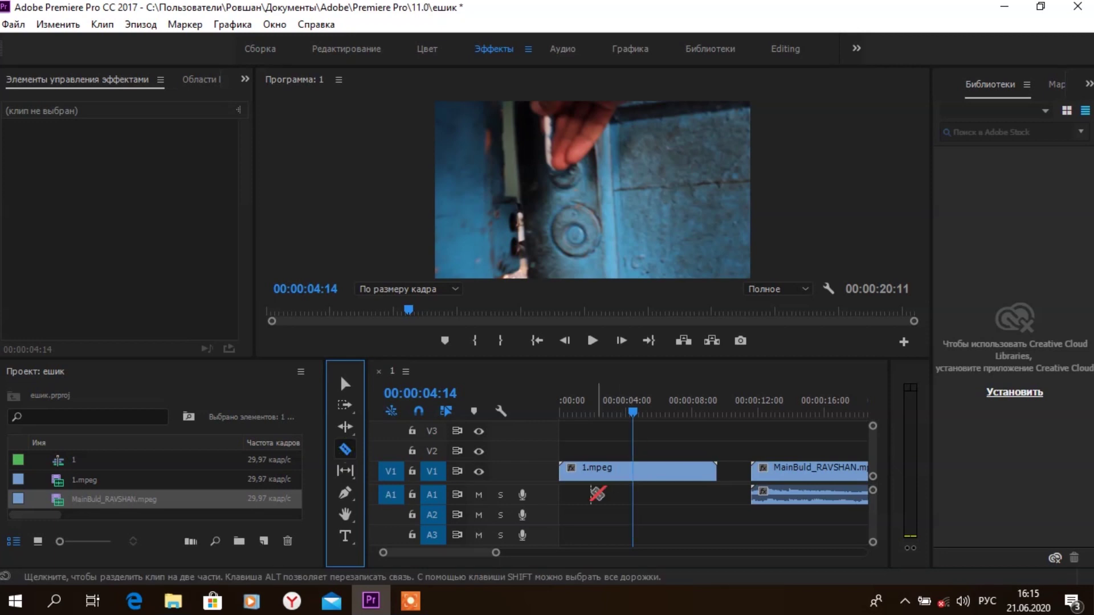
click(634, 472)
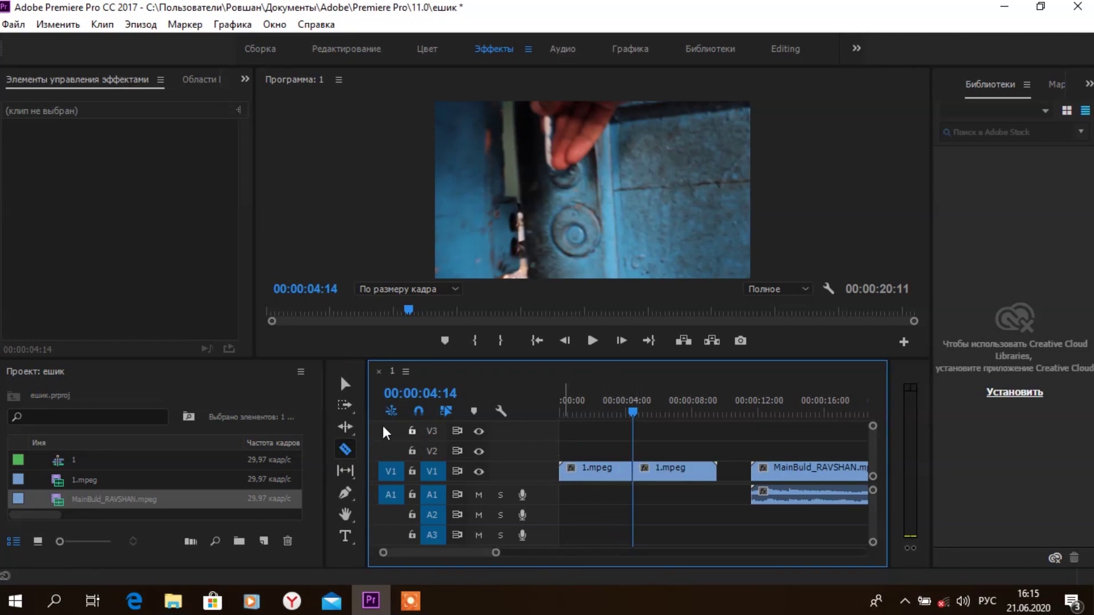
click(347, 383)
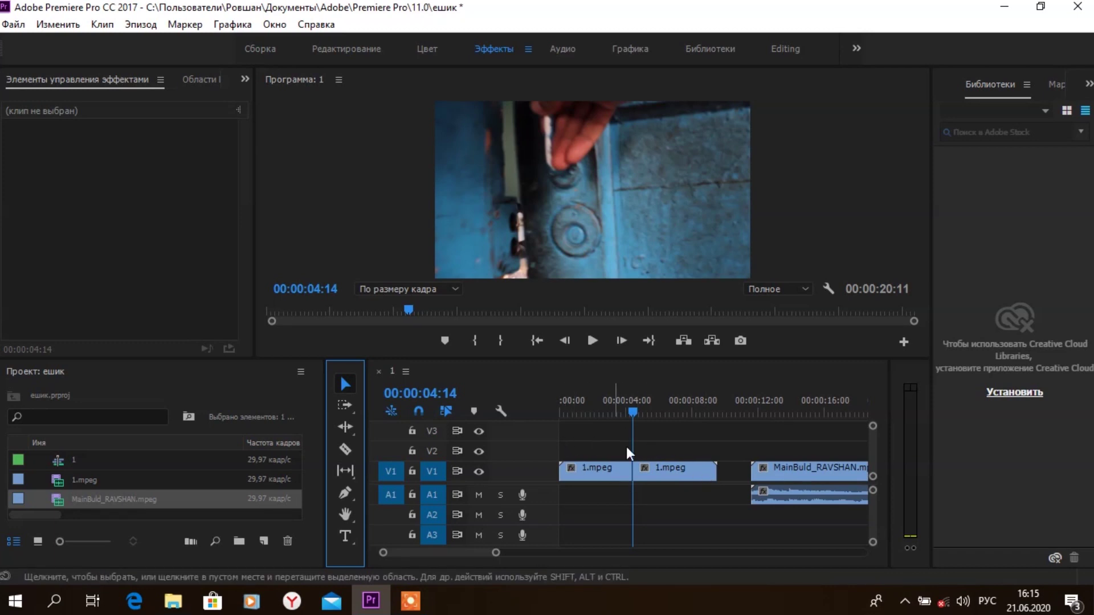
- Select the second door-clip piece and scrub back to 00:00:04:13 in Effect Controls
drag(605, 417, 664, 416)
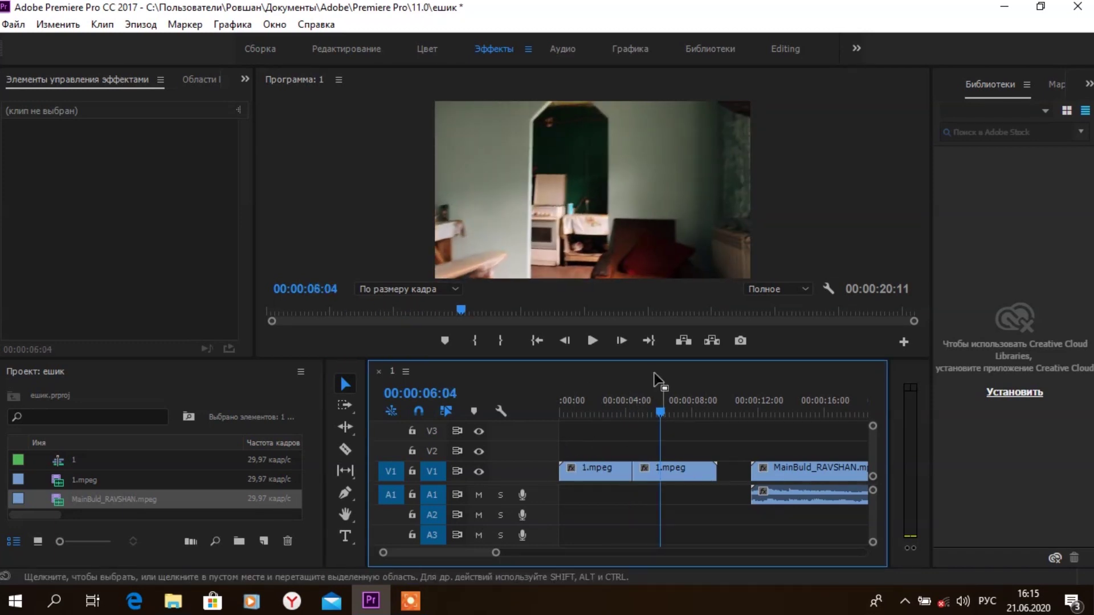
click(650, 474)
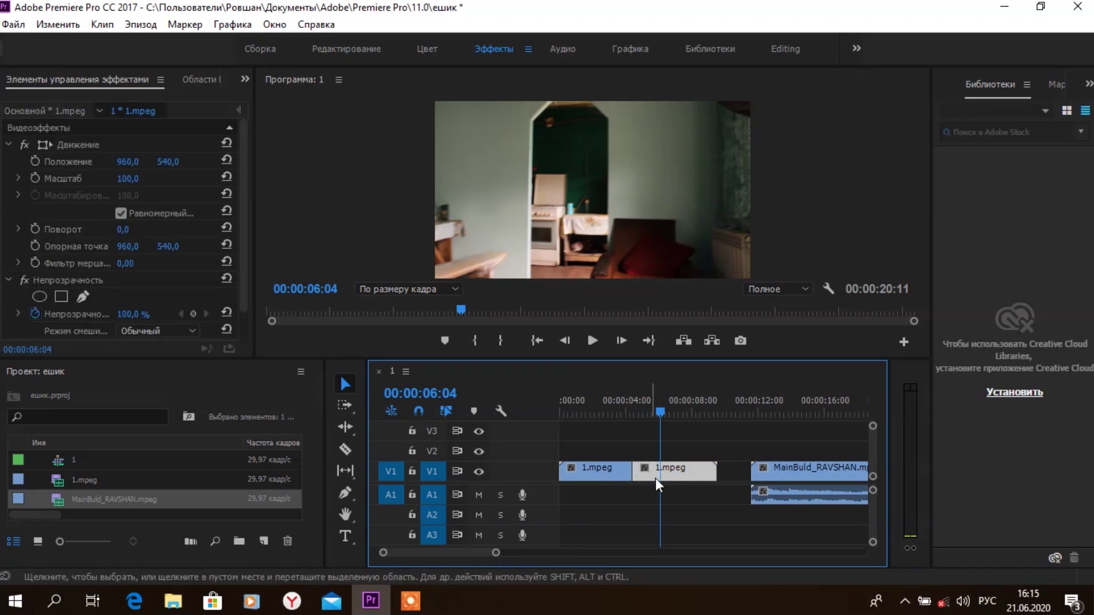
mouse_move(663, 411)
mouse_down()
mouse_move(629, 432)
mouse_move(641, 421)
mouse_up()
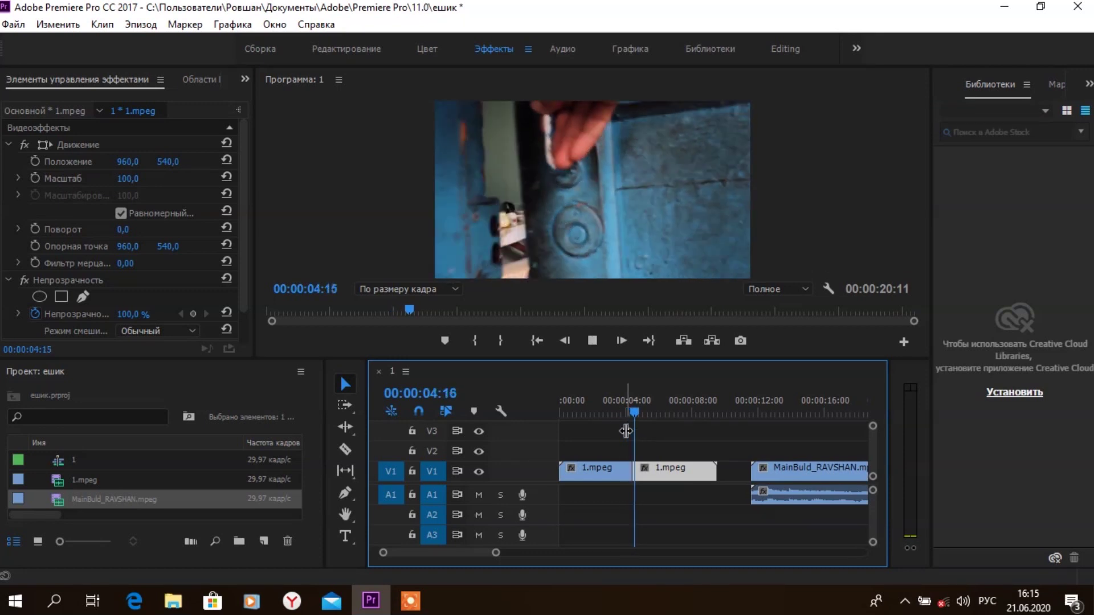
drag(646, 415, 637, 420)
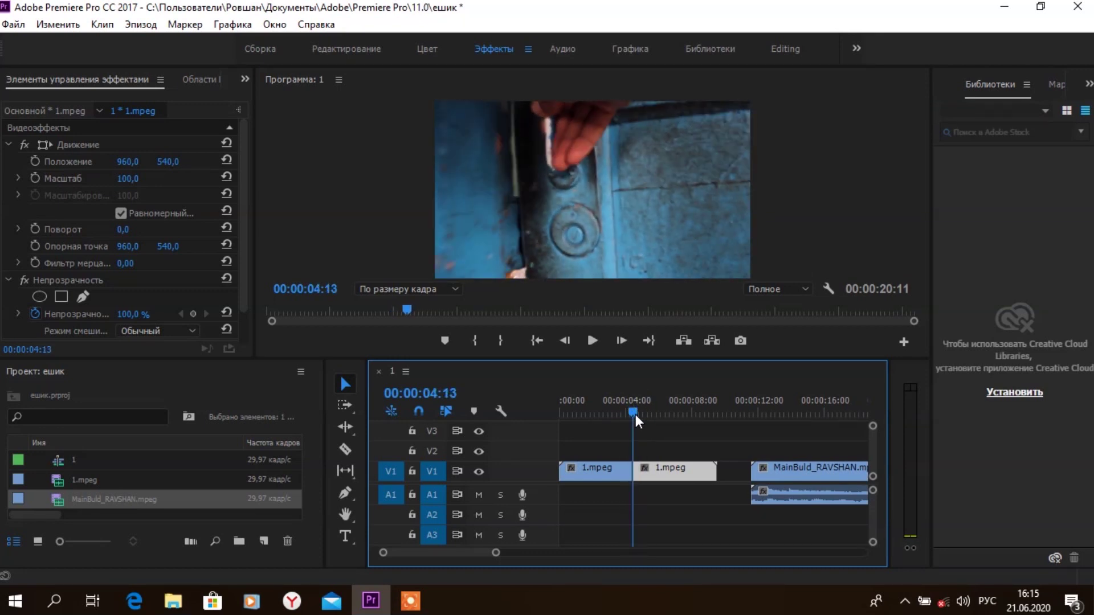
click(237, 109)
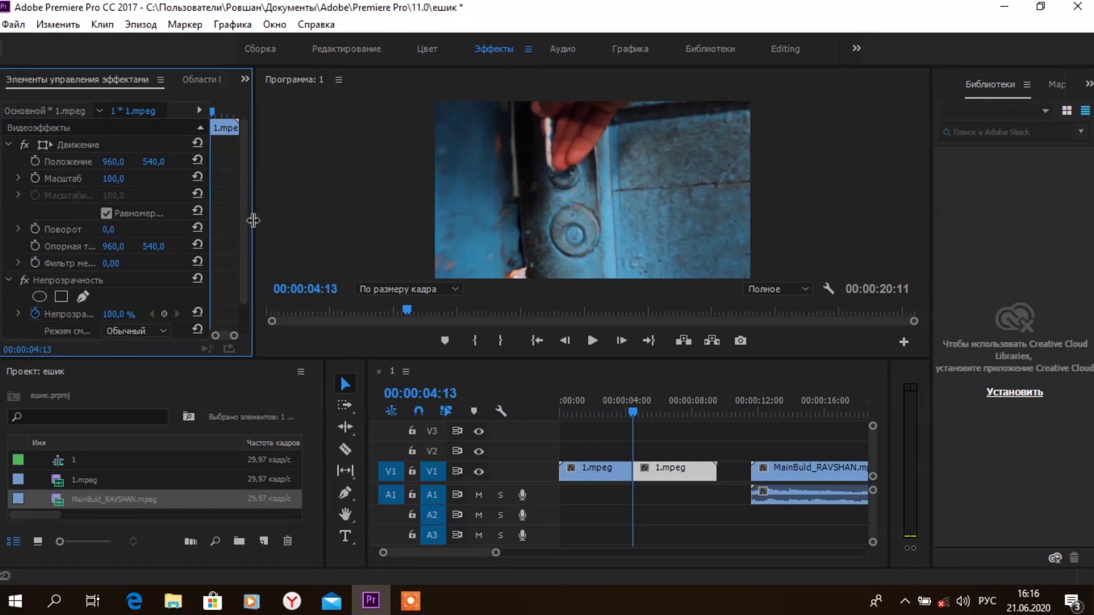
- Widen Effect Controls, razor-cut 1.mpeg at 00:00:04:14, and select the second piece
mouse_move(253, 220)
mouse_down()
mouse_move(293, 222)
mouse_move(211, 228)
mouse_up()
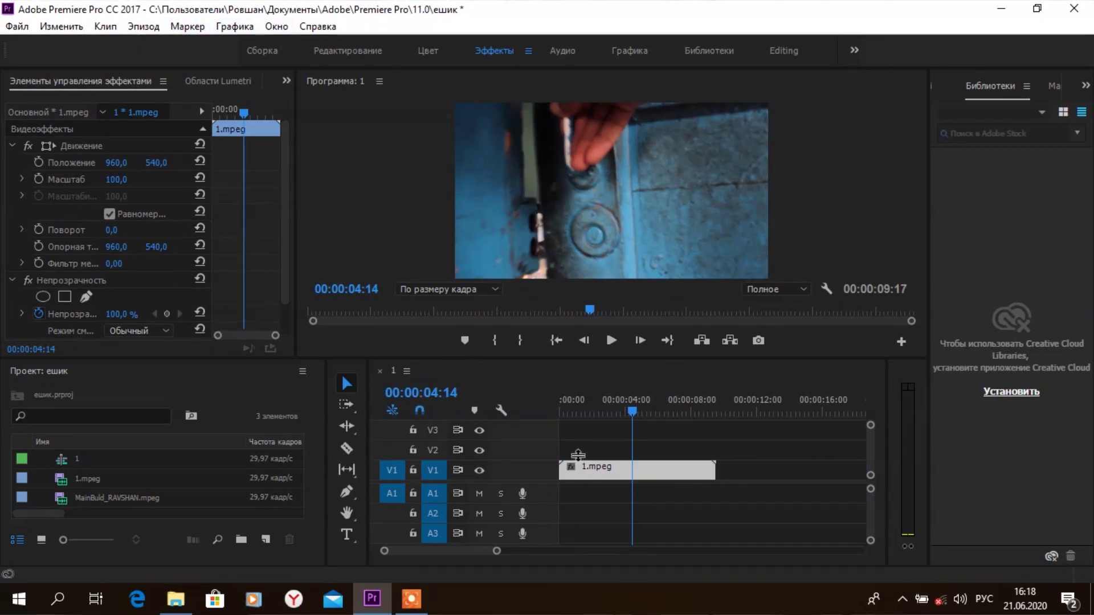
click(353, 445)
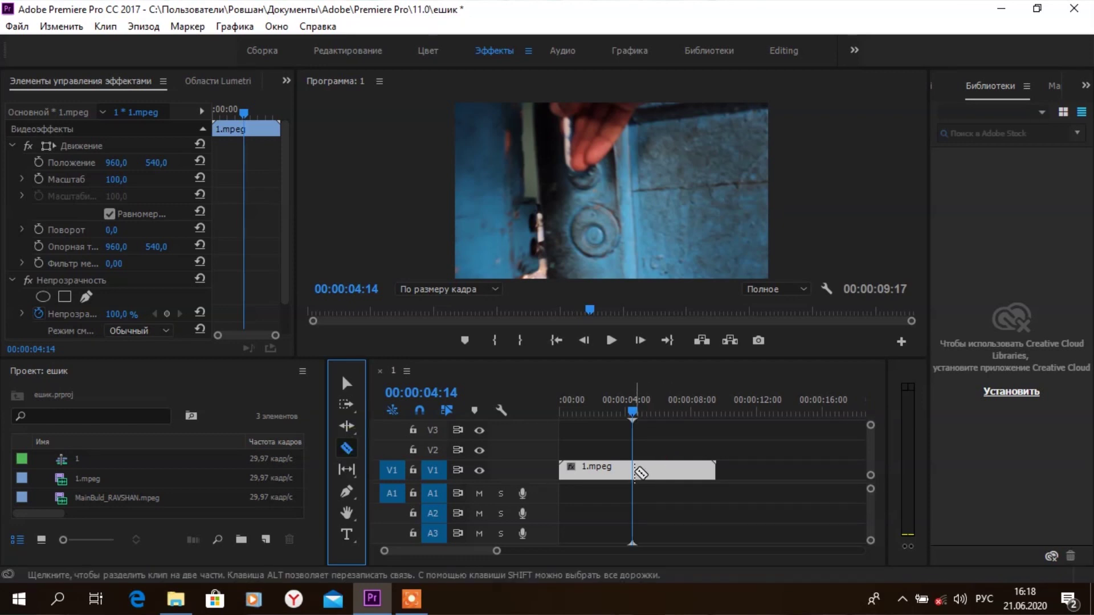
click(634, 472)
click(349, 381)
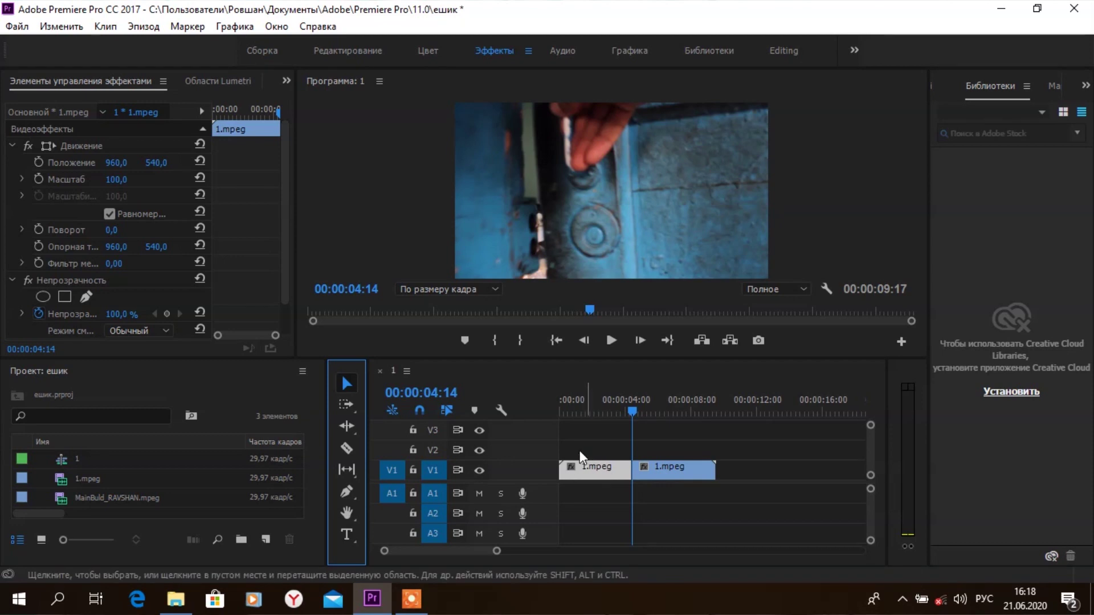
click(680, 471)
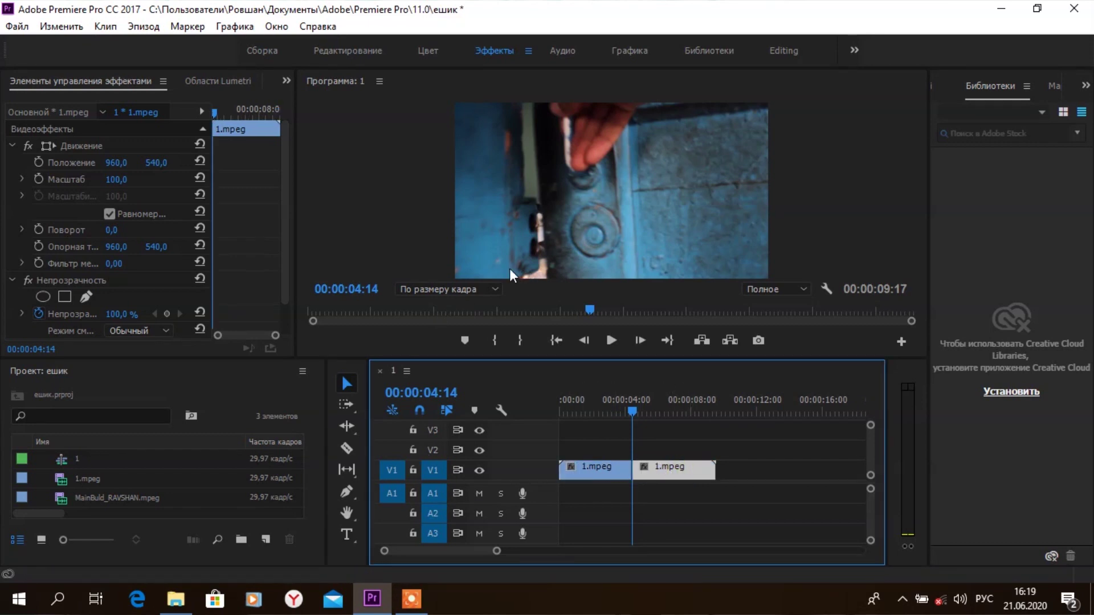
- Add a free-draw Bezier mask, Маска (1), to the second door piece's Opacity
mouse_move(286, 197)
mouse_down()
mouse_move(286, 241)
mouse_move(292, 187)
mouse_move(299, 236)
mouse_up()
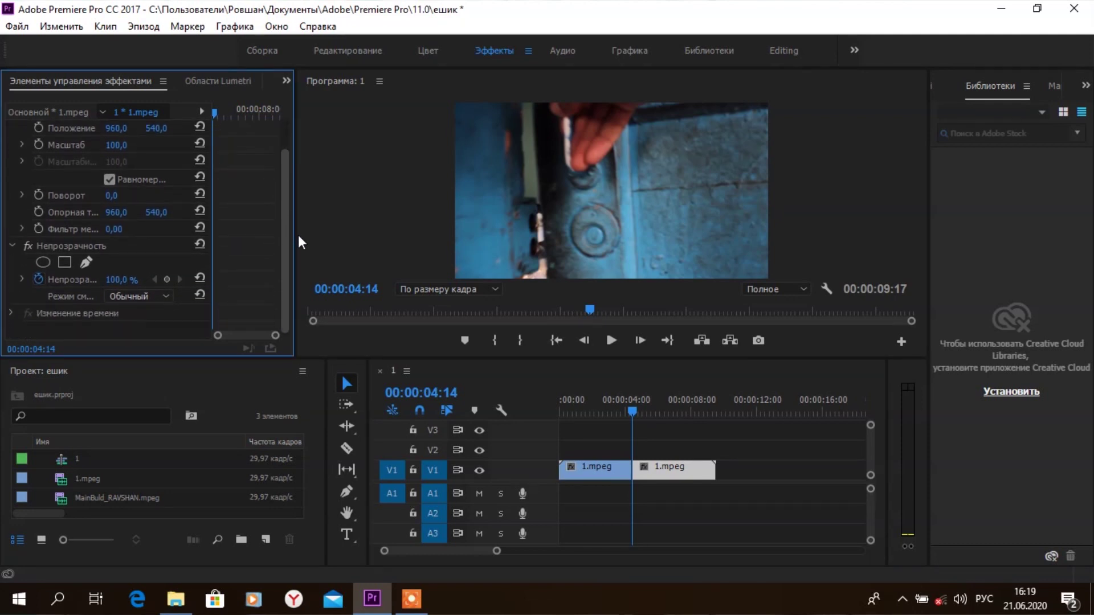
click(88, 262)
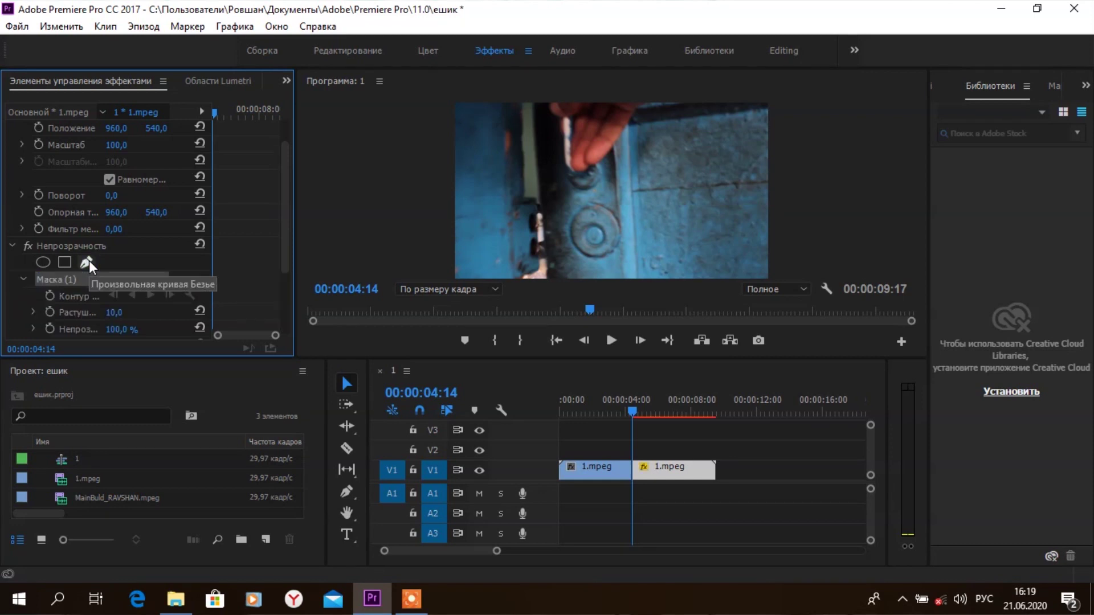
click(491, 290)
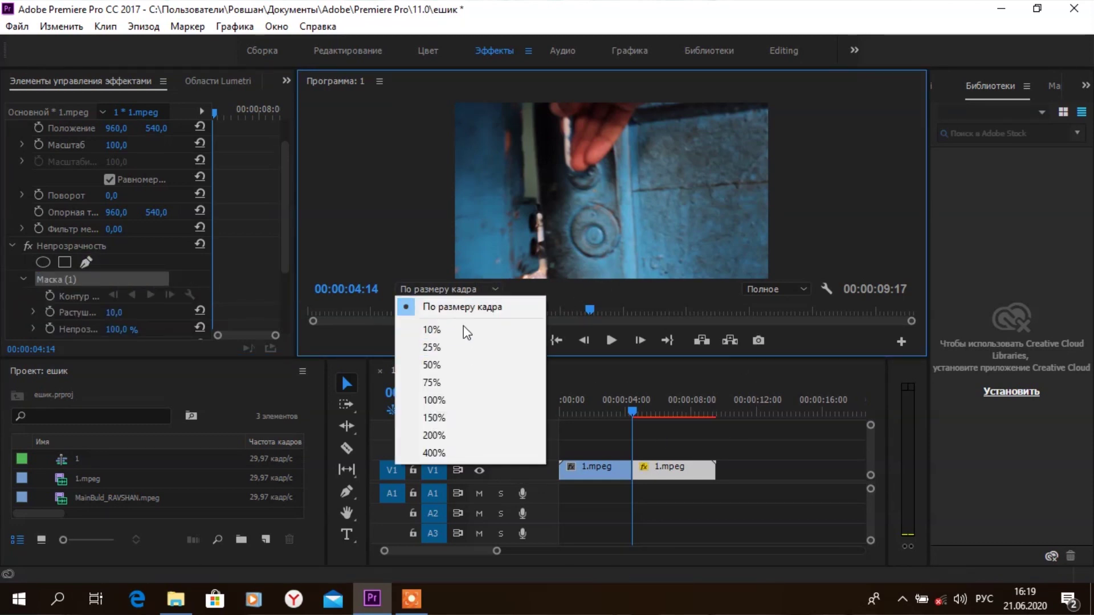
- Zoom the Program monitor to 75% and bring the door gap into view
click(464, 347)
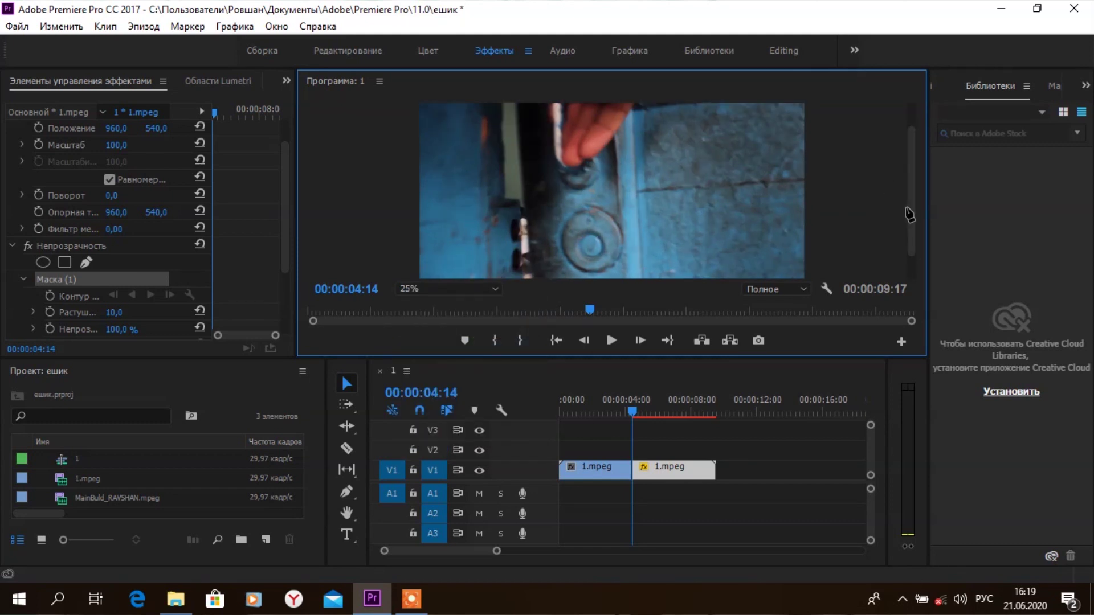
click(491, 289)
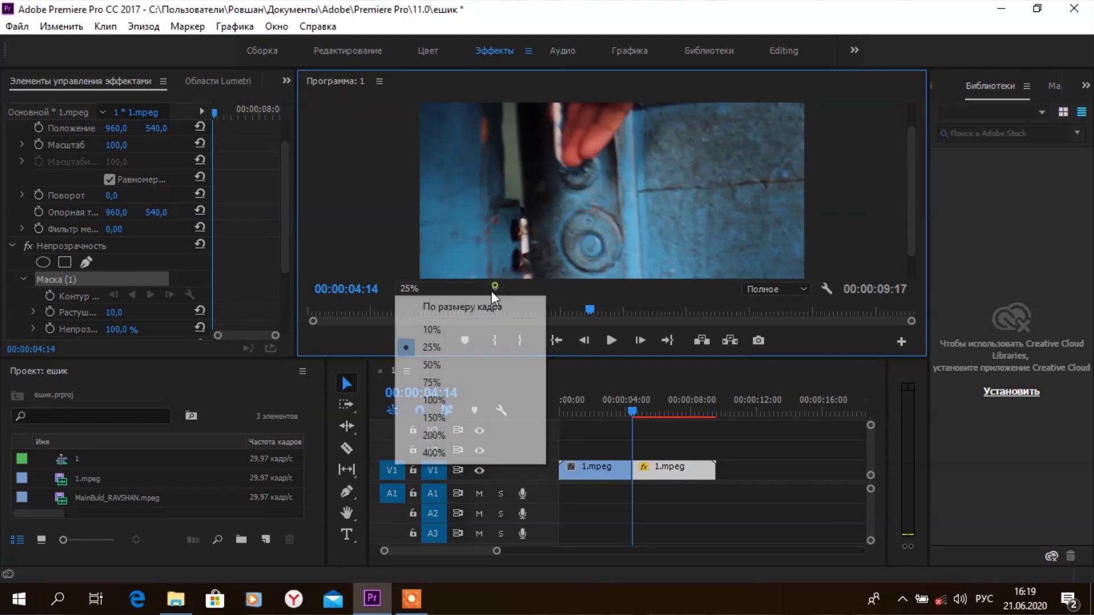
click(464, 383)
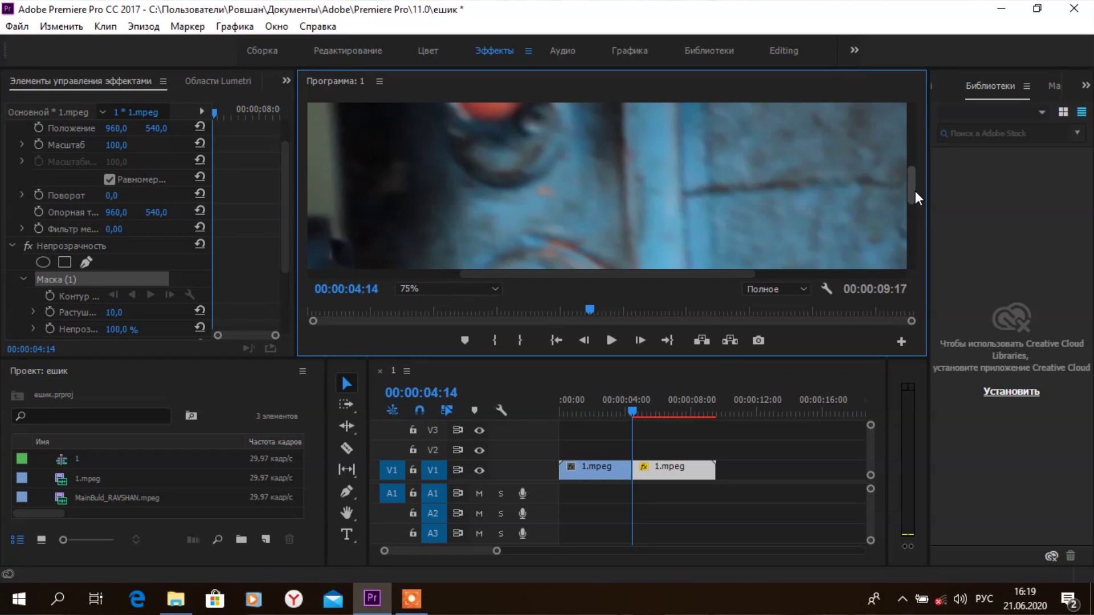
drag(915, 190, 915, 274)
drag(625, 277, 510, 275)
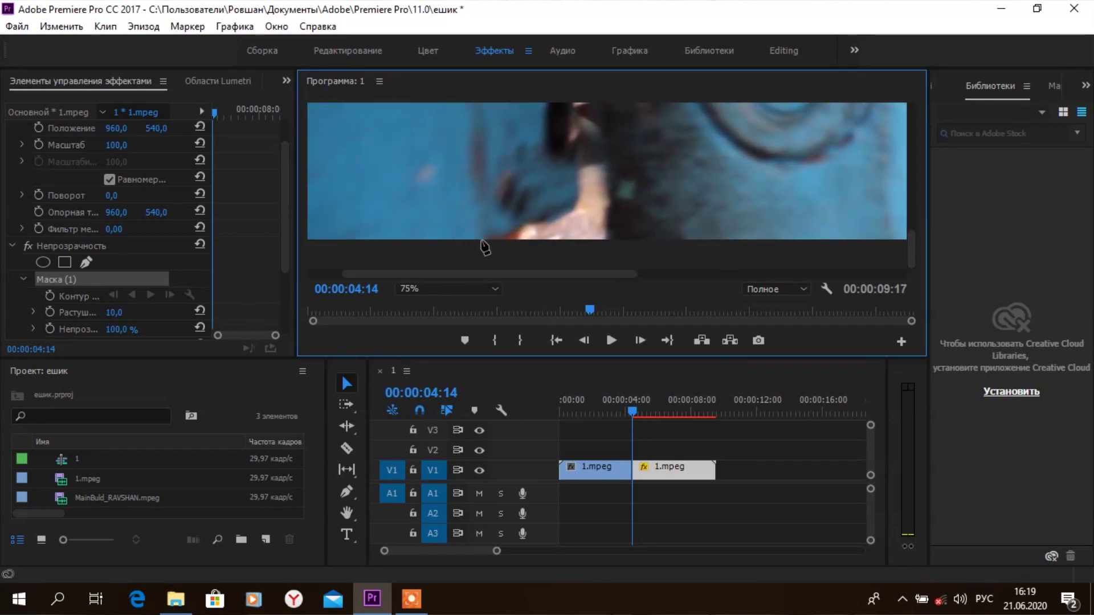
- Draw a closed four-point mask around the narrow door-gap strip
click(481, 243)
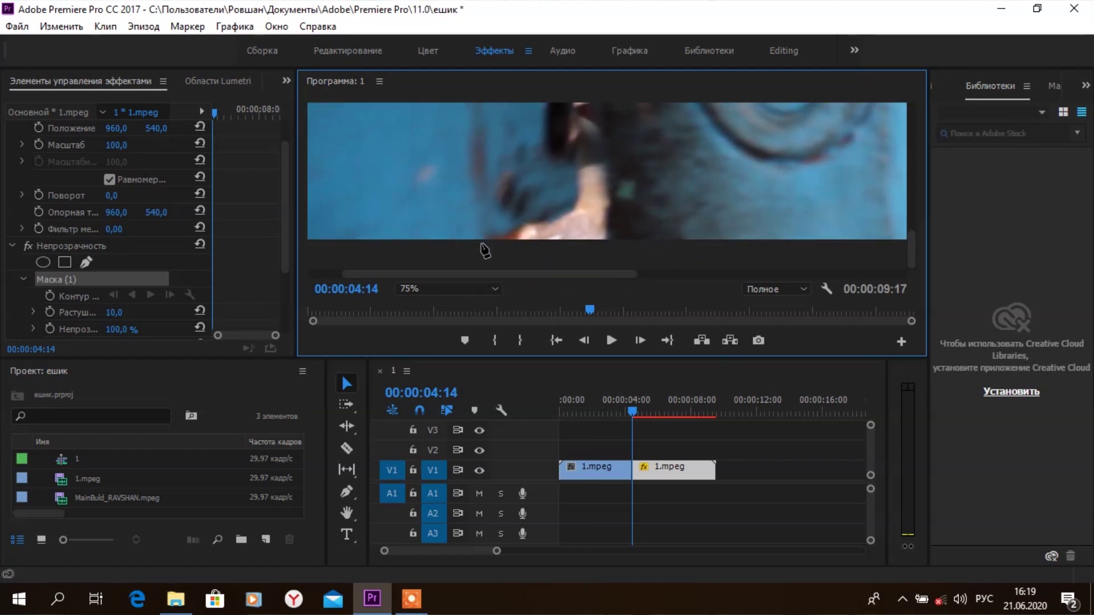
click(615, 243)
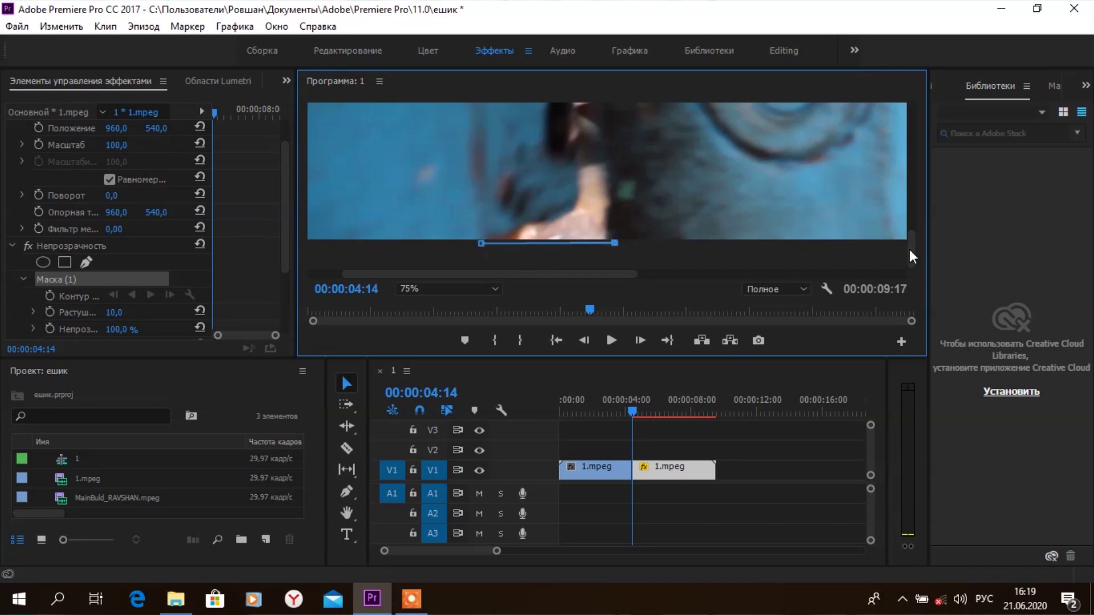
drag(911, 250, 915, 123)
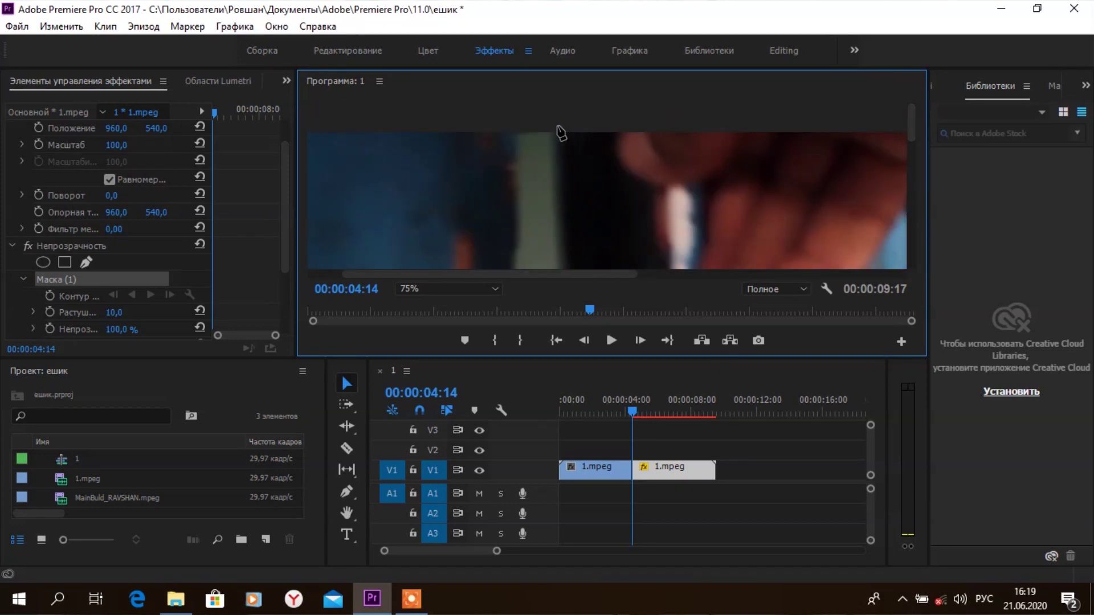
click(557, 128)
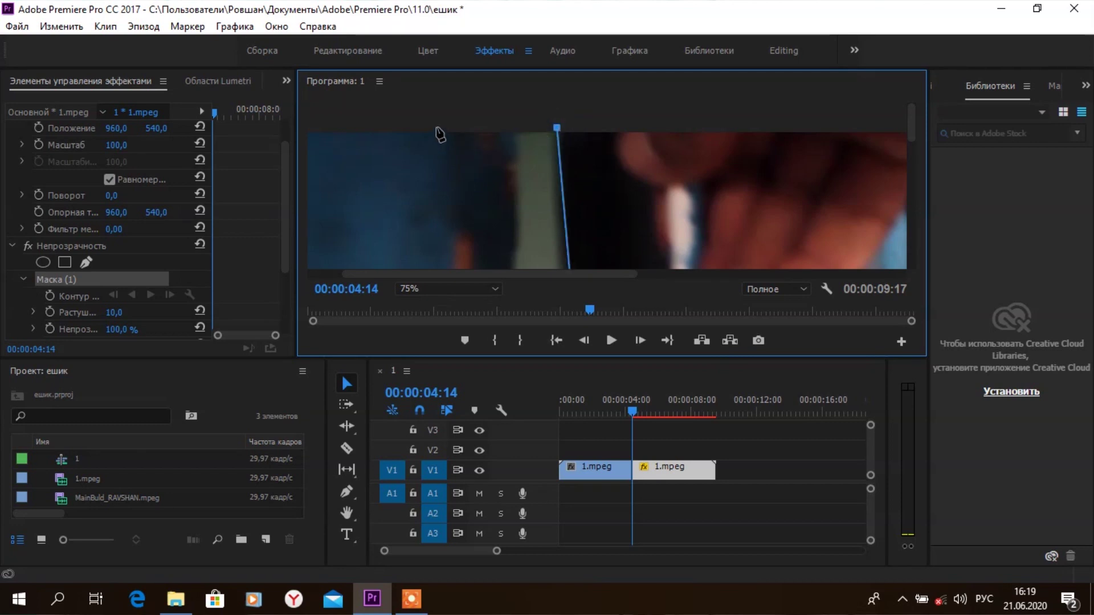
mouse_move(552, 273)
mouse_down()
mouse_move(611, 272)
mouse_move(536, 272)
mouse_up()
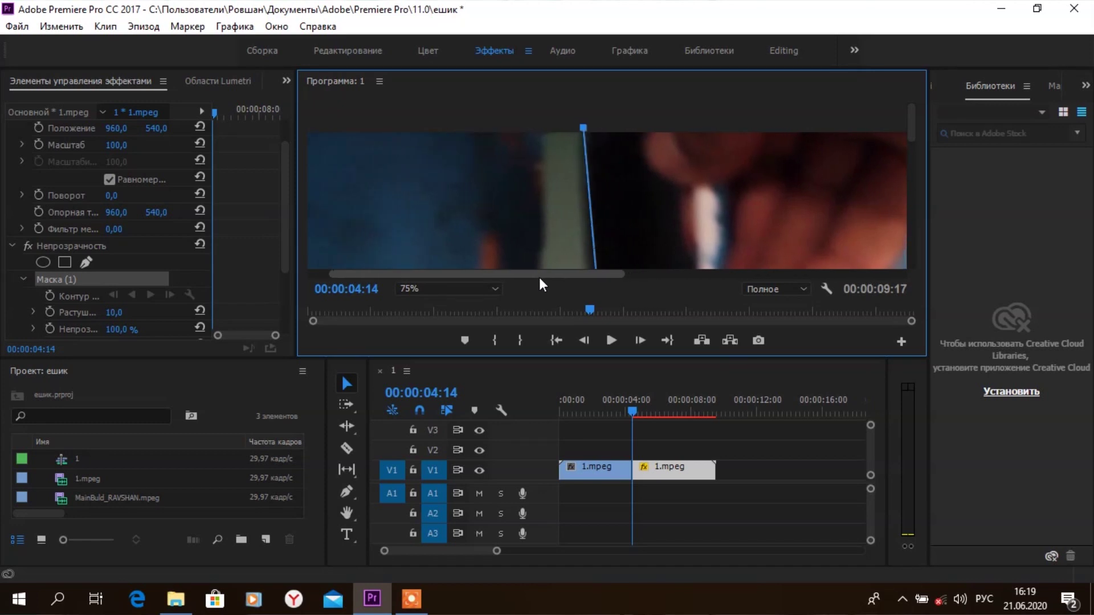
click(478, 125)
drag(913, 124, 912, 267)
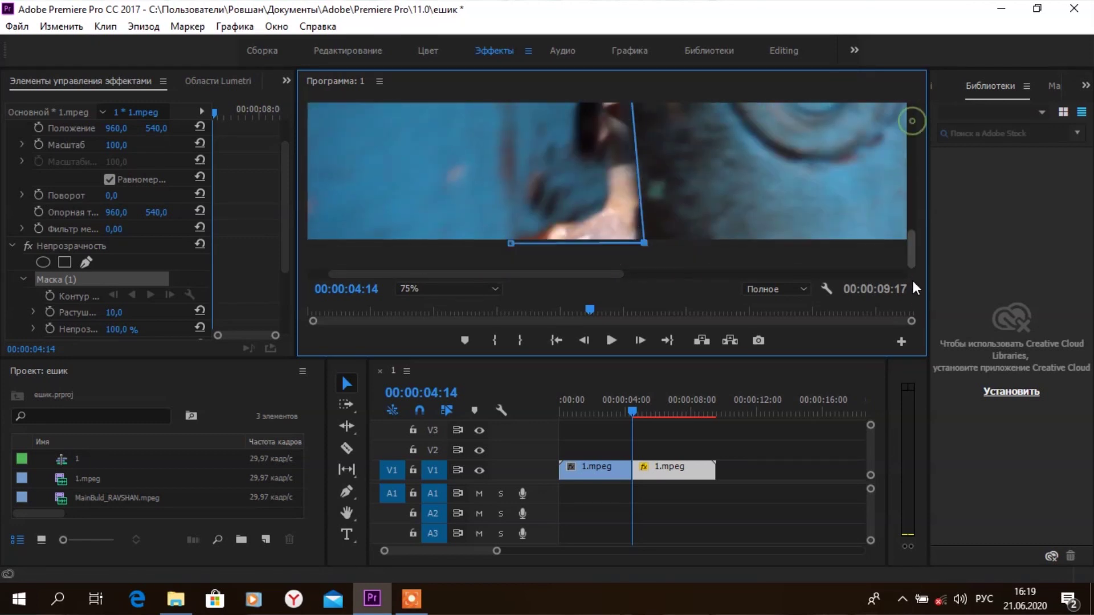
click(512, 244)
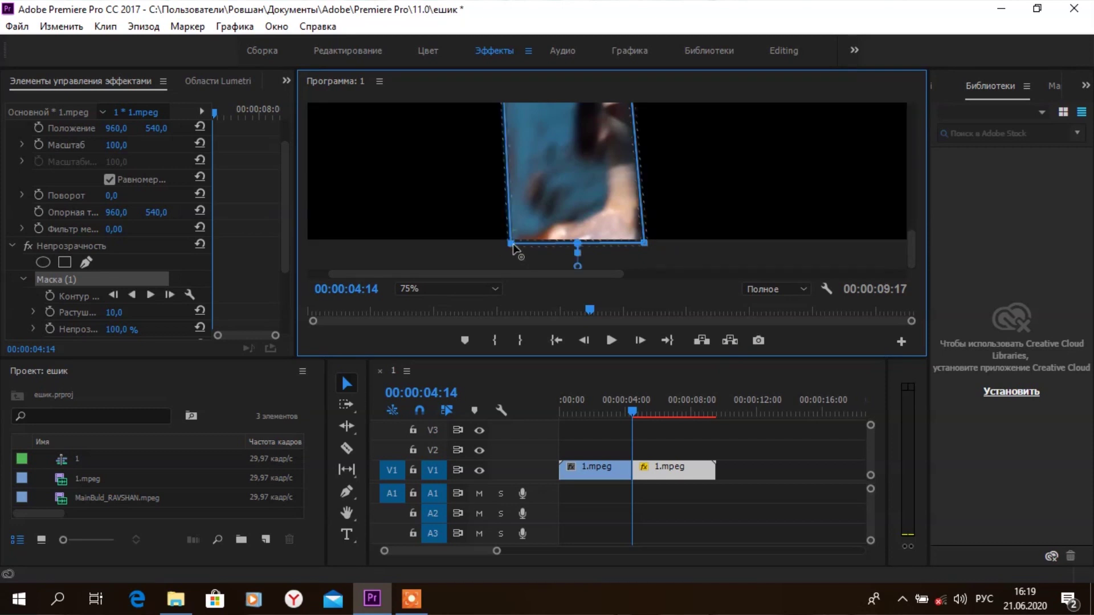
- Set the Program monitor zoom back to Fit
click(472, 288)
click(474, 309)
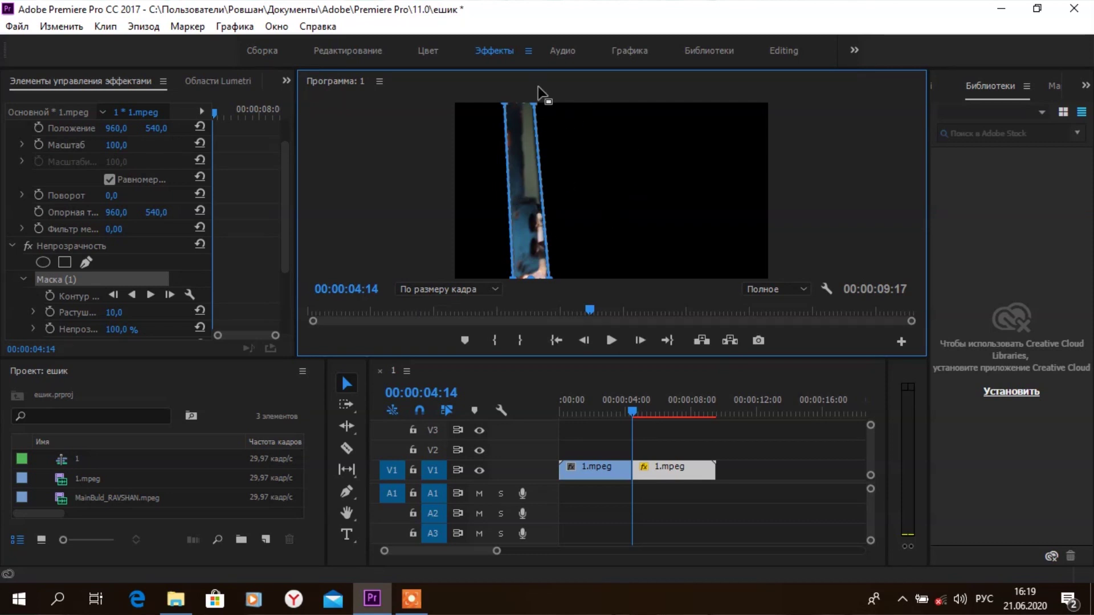
drag(284, 244, 291, 337)
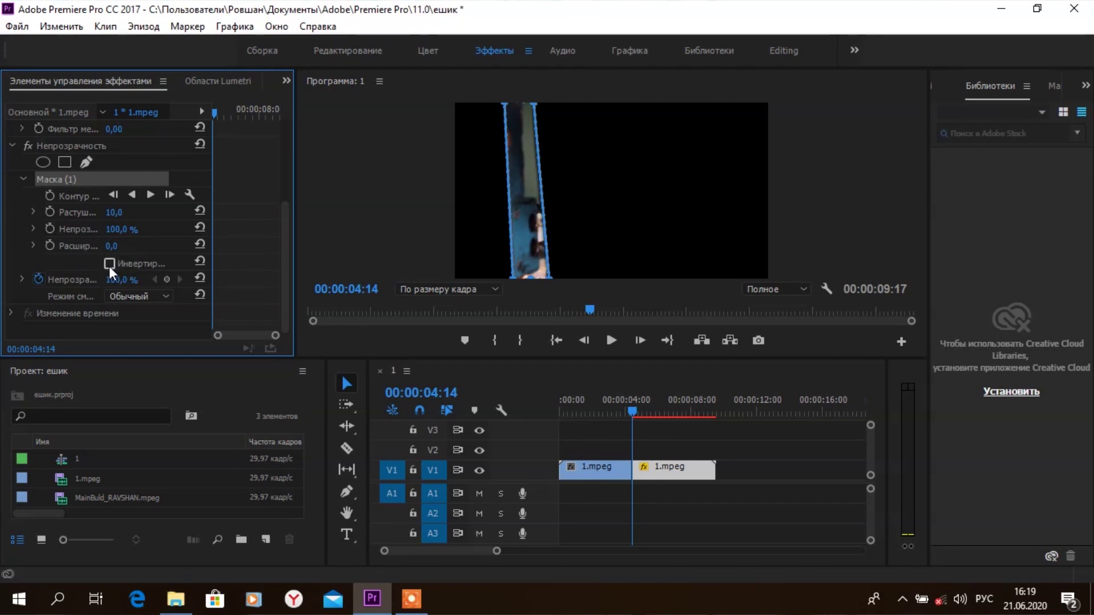
- Invert Mask (1), set a Mask Path keyframe at 00:00:04:14, and scrub a few frames ahead
click(110, 263)
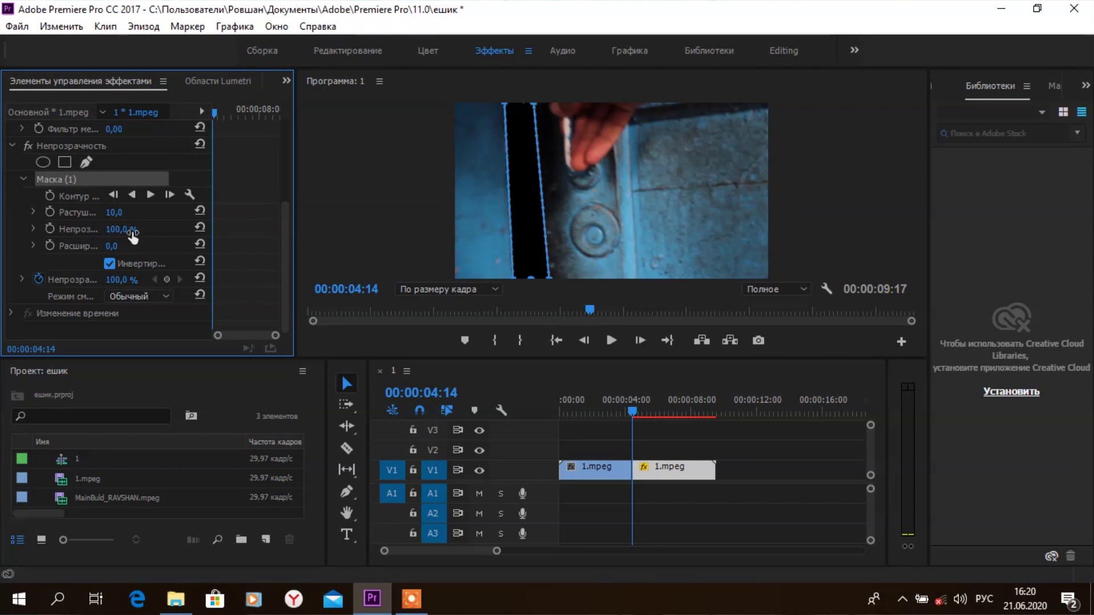
click(62, 178)
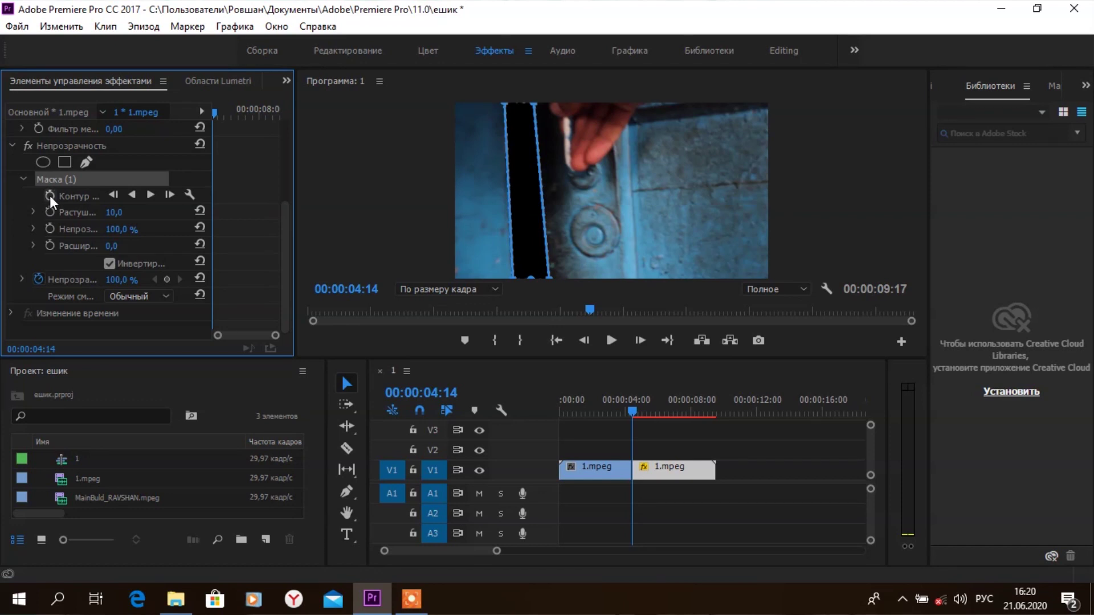
click(50, 196)
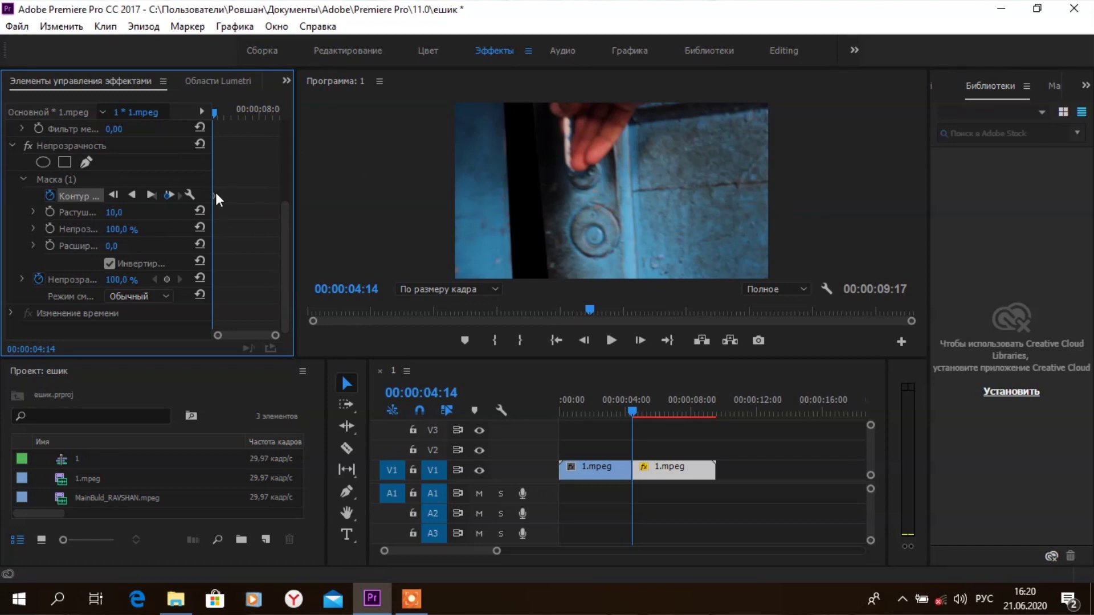
drag(589, 308, 592, 308)
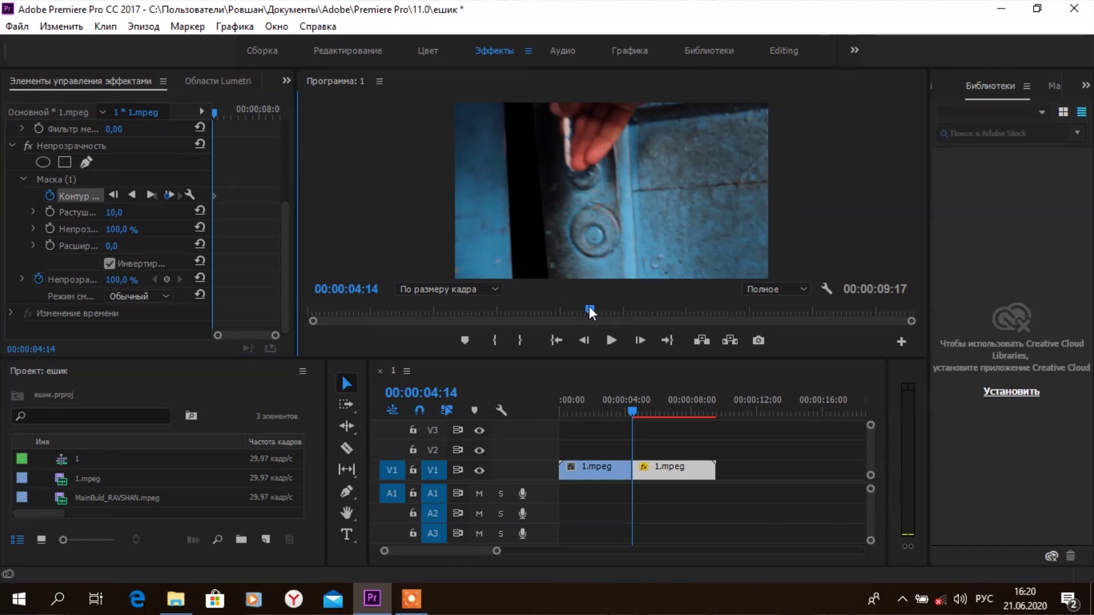
drag(593, 310, 595, 307)
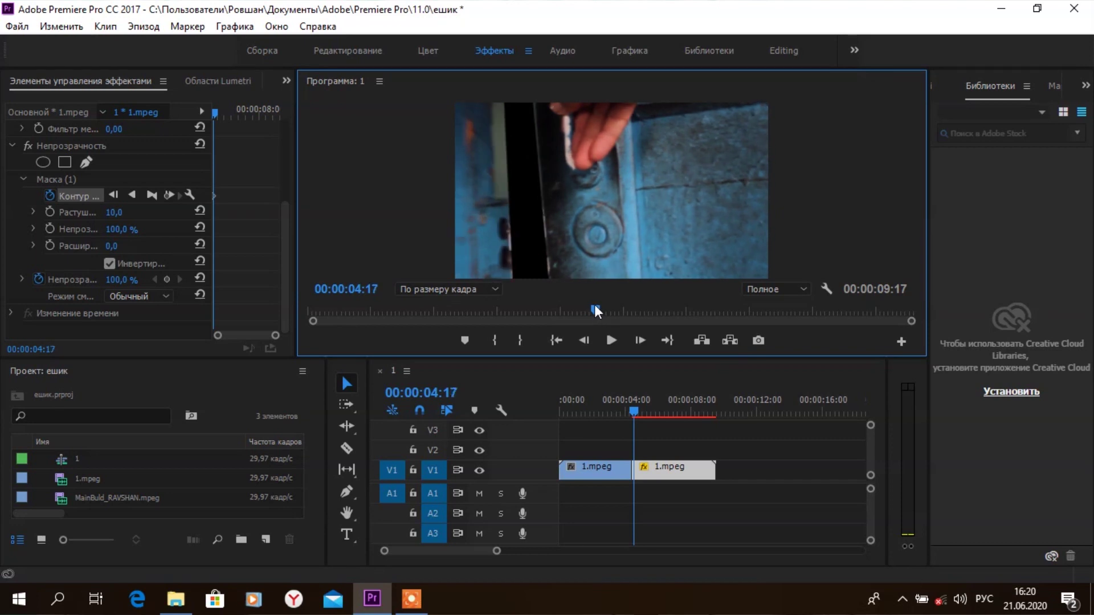
click(80, 179)
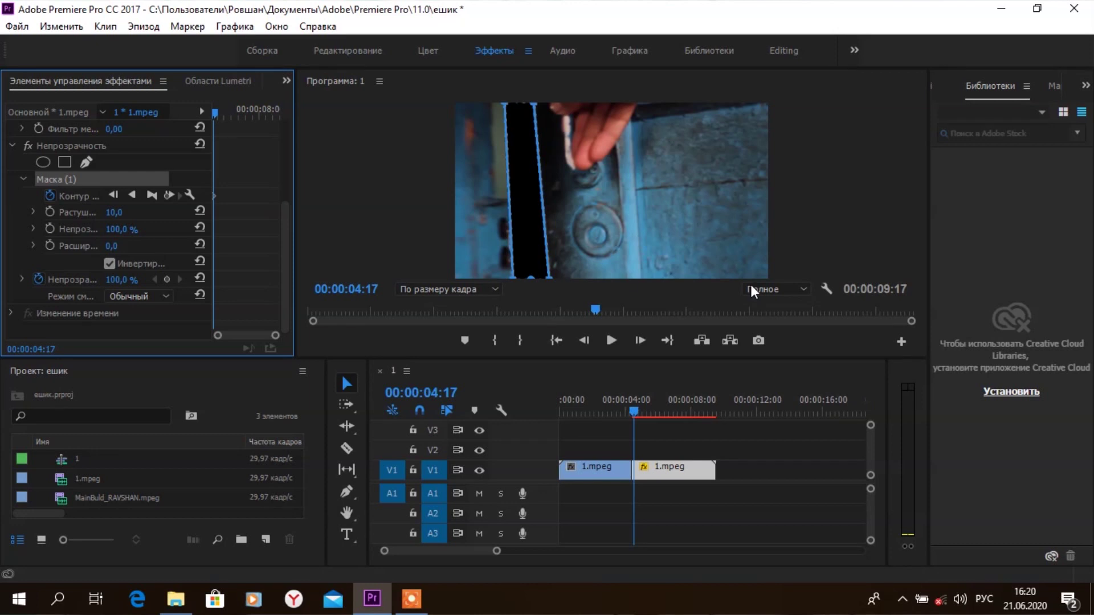
- Zoom the monitor to 25% and nudge the mask's right-side corners along the door
click(493, 288)
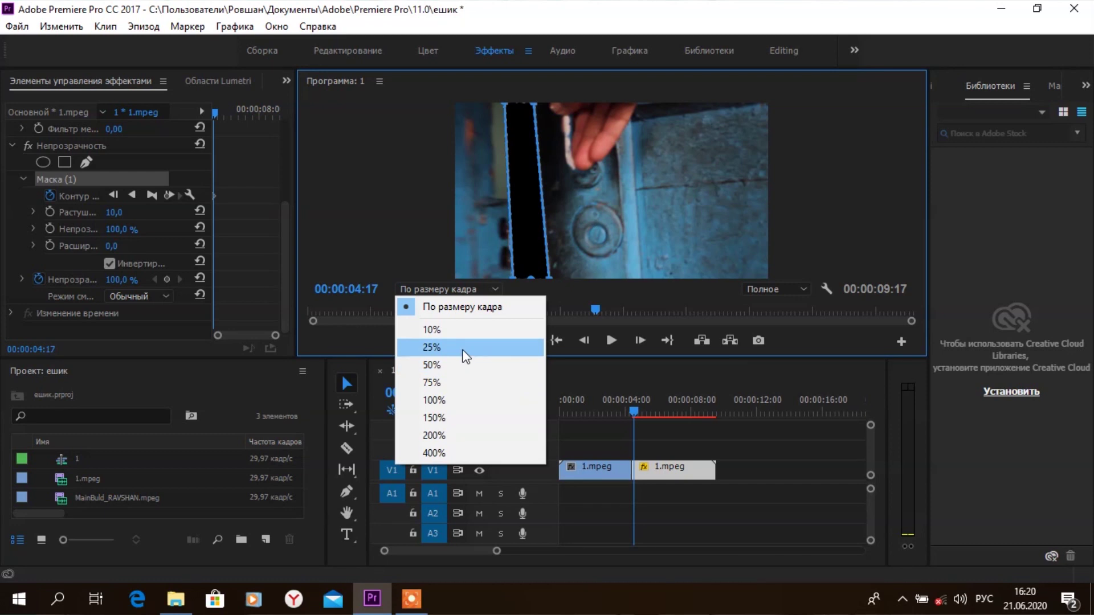
click(465, 347)
drag(911, 203, 912, 244)
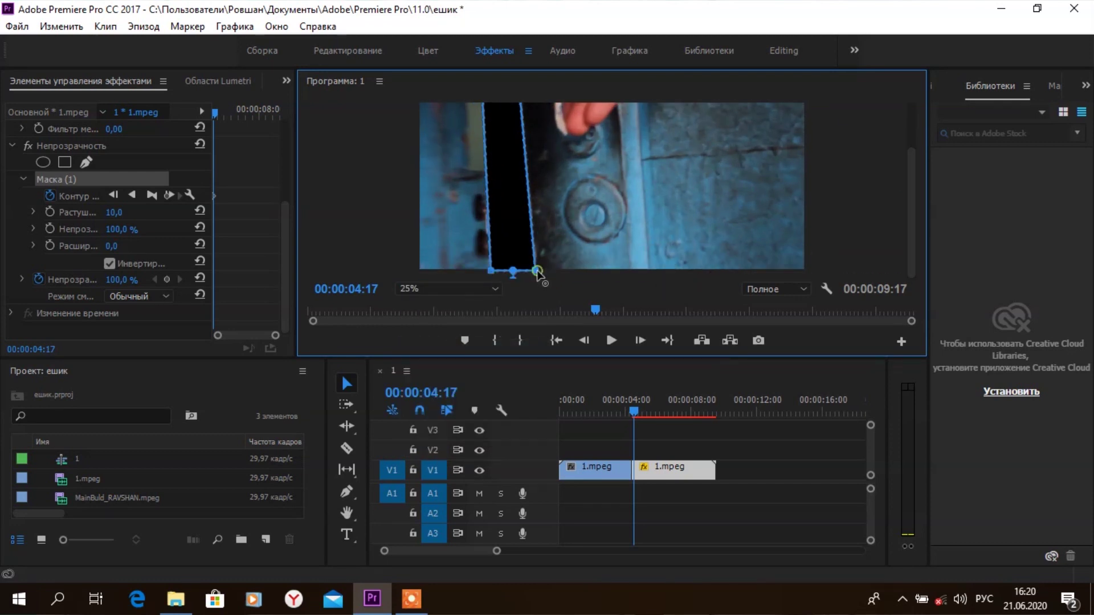
drag(537, 272, 540, 272)
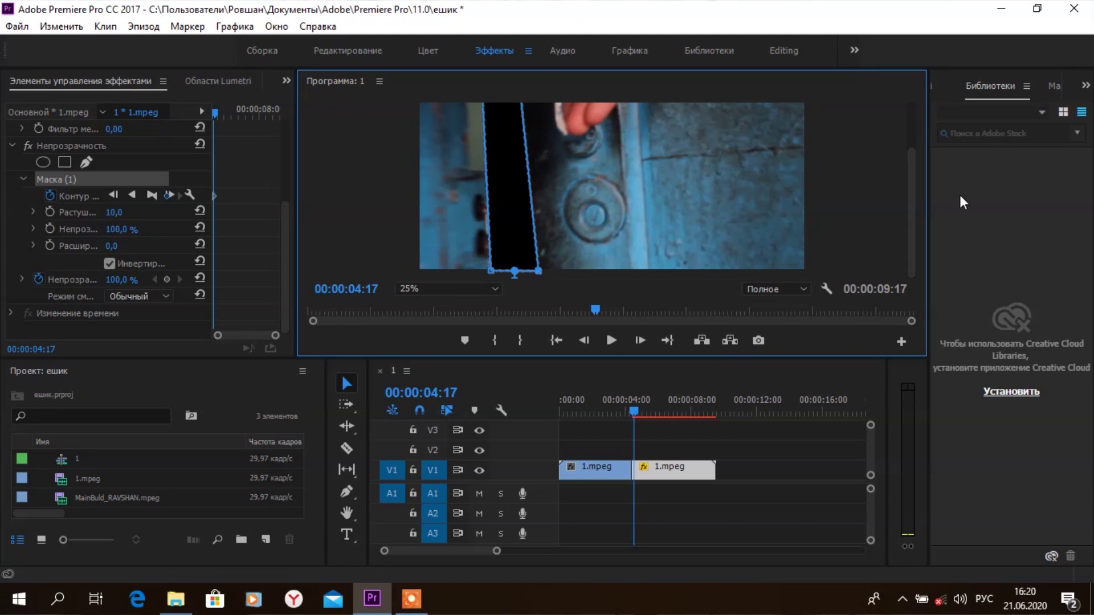
drag(910, 244, 909, 197)
drag(521, 110, 520, 108)
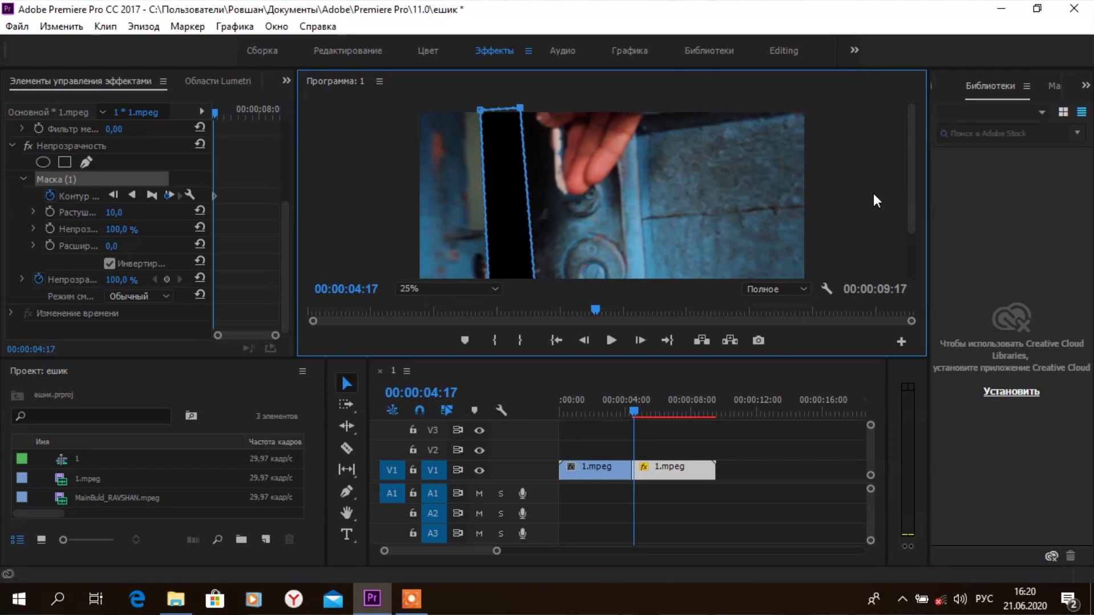
drag(914, 192, 915, 239)
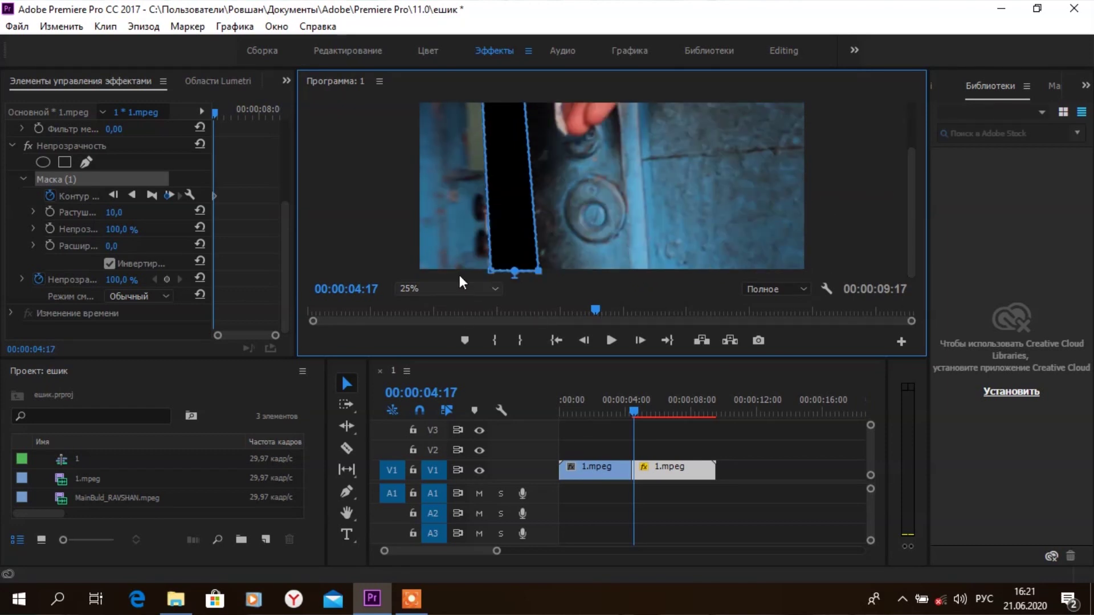
- Pull the mask's left corners outward to follow the opening door, then advance a frame
drag(491, 272, 442, 275)
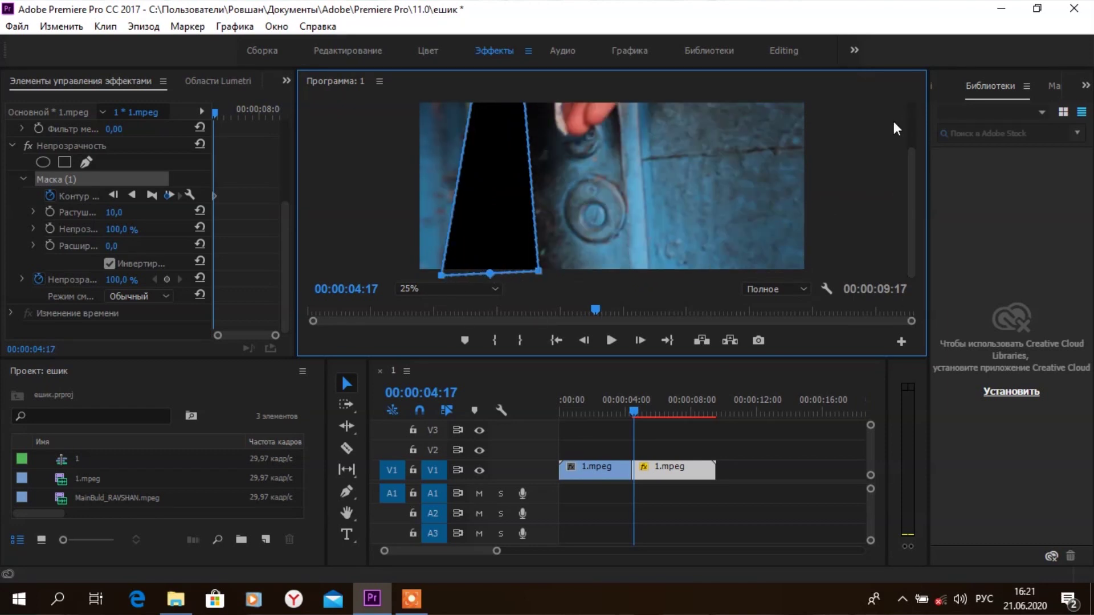
drag(912, 229, 912, 187)
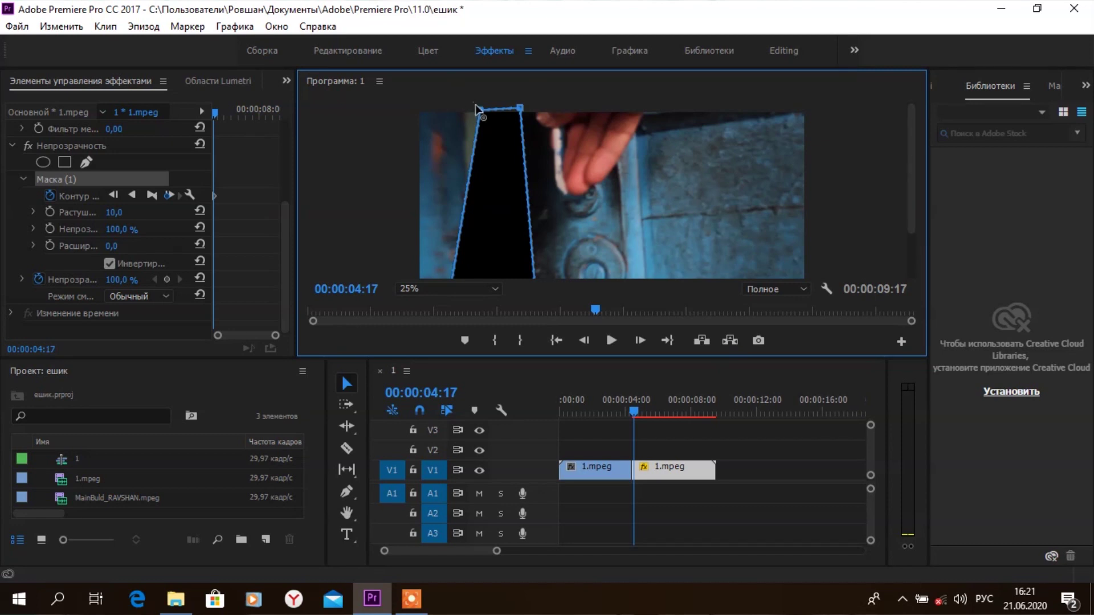
drag(471, 107, 424, 108)
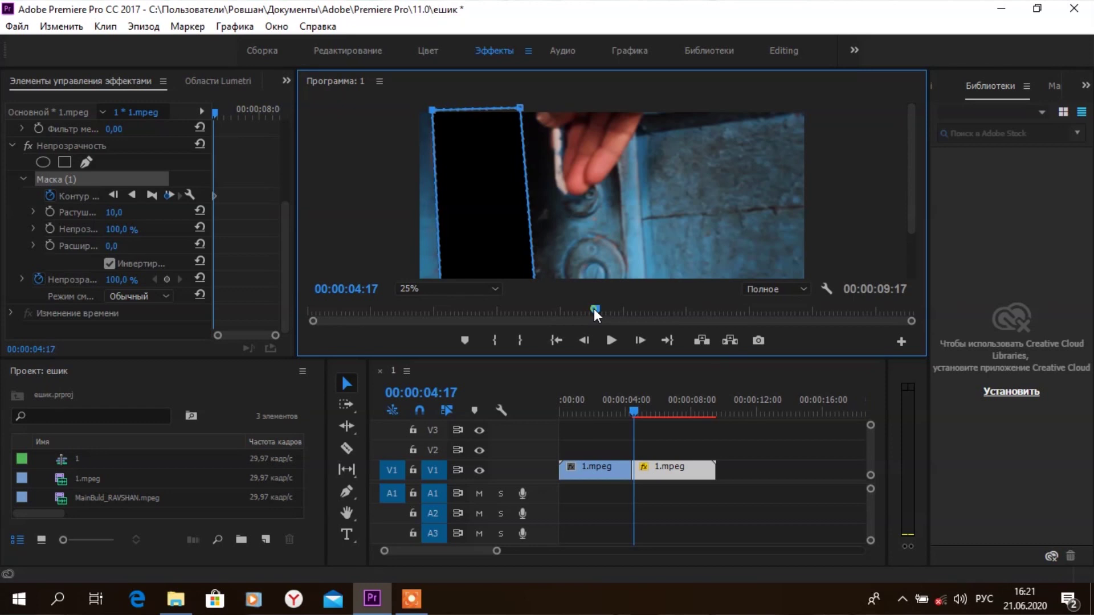
drag(593, 309, 599, 309)
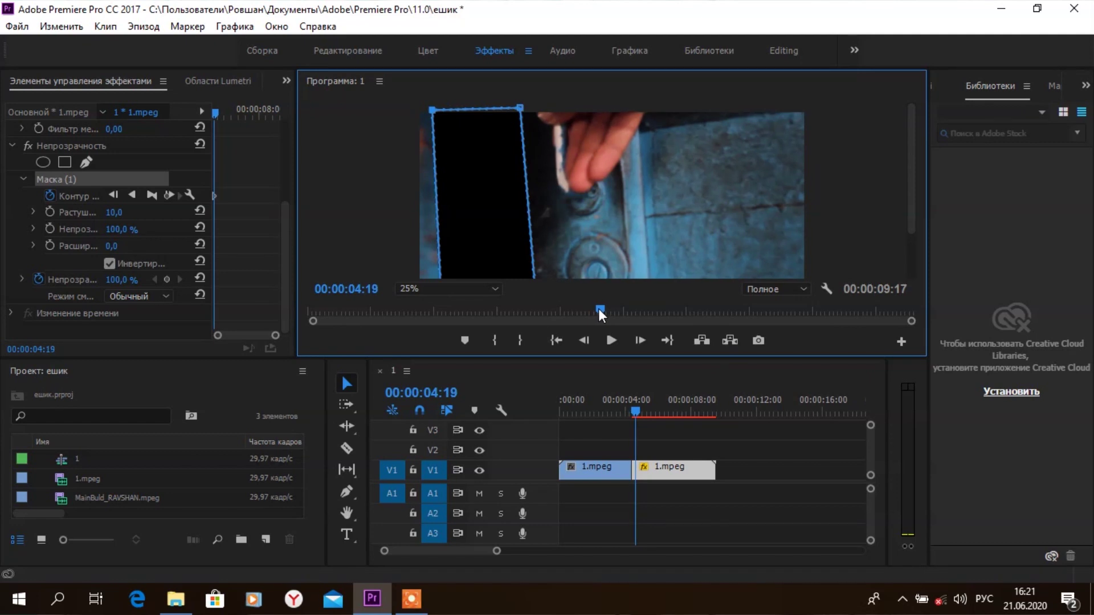
click(497, 289)
- Fit the frame in the monitor and step to 00:00:04:21
click(500, 311)
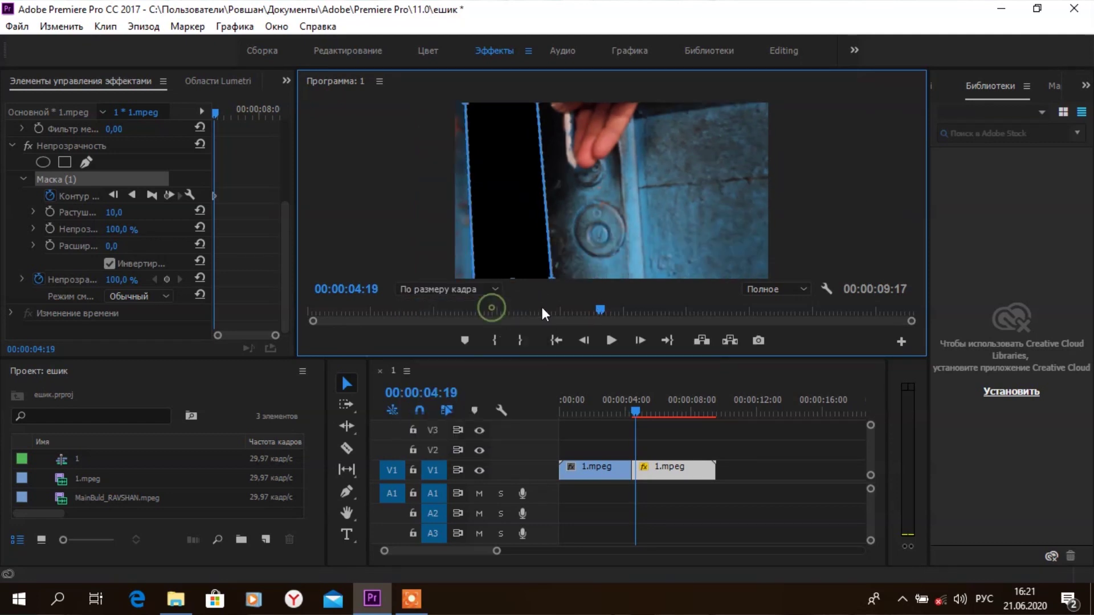
drag(603, 308, 606, 309)
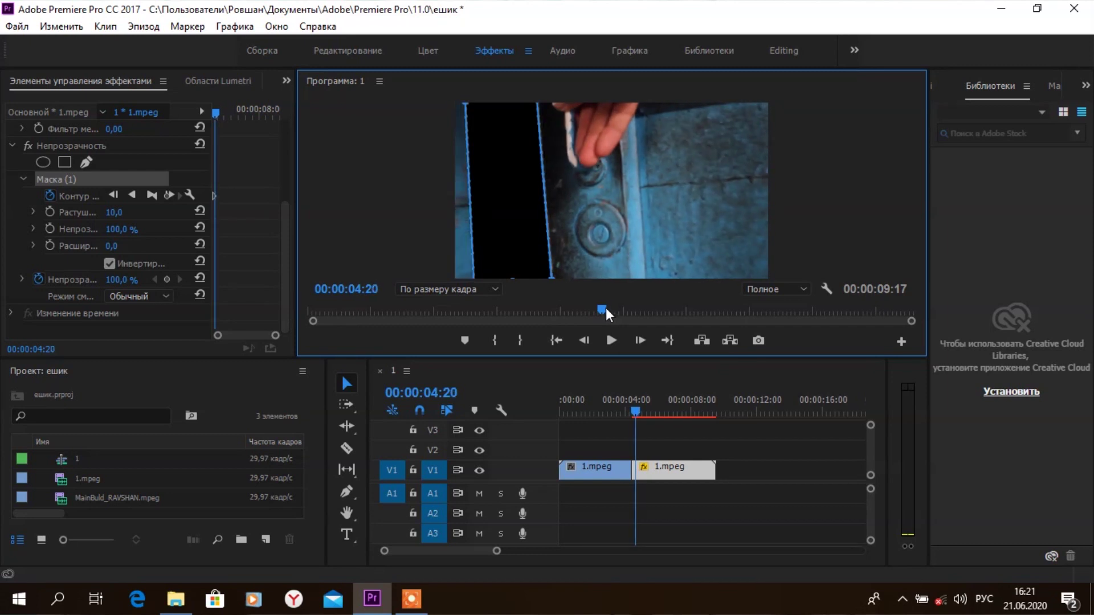
key(Right)
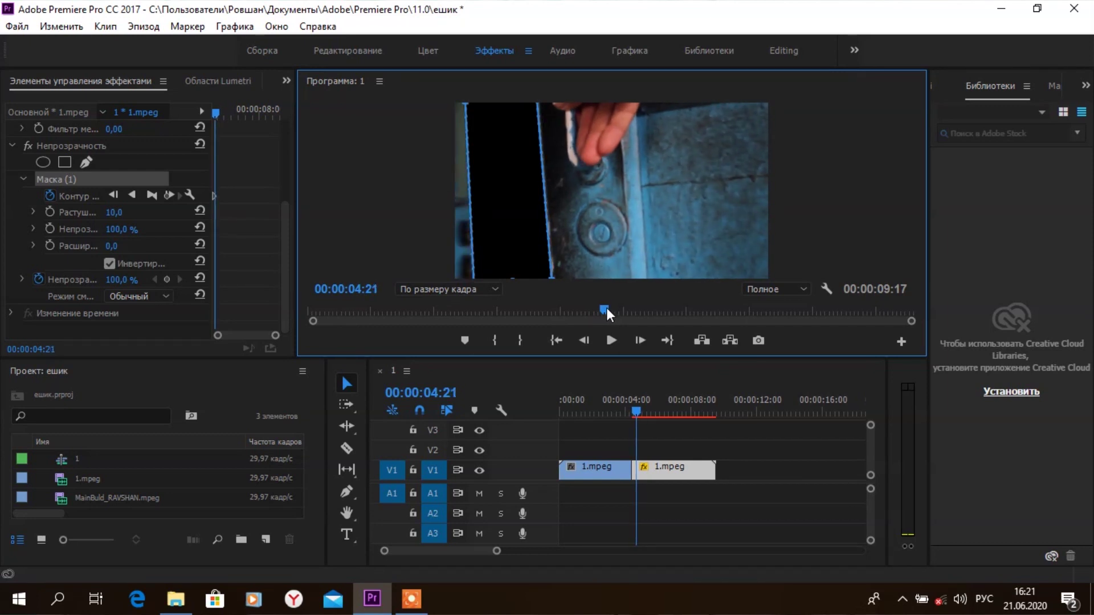
- At 25% zoom, reshape all four mask corners to match the door gap at 04:21
click(482, 289)
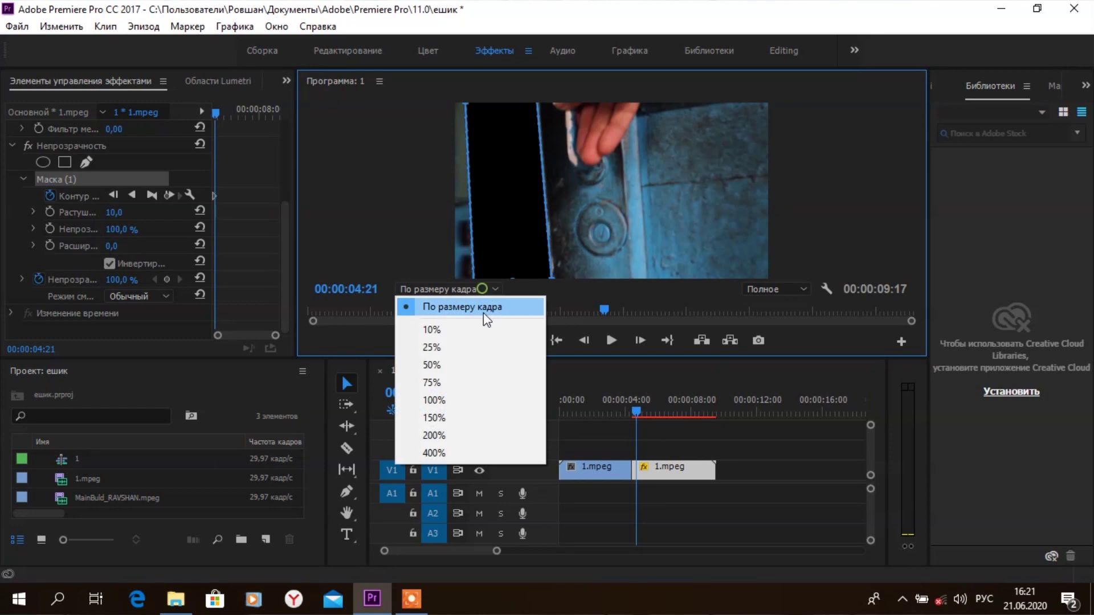
click(467, 349)
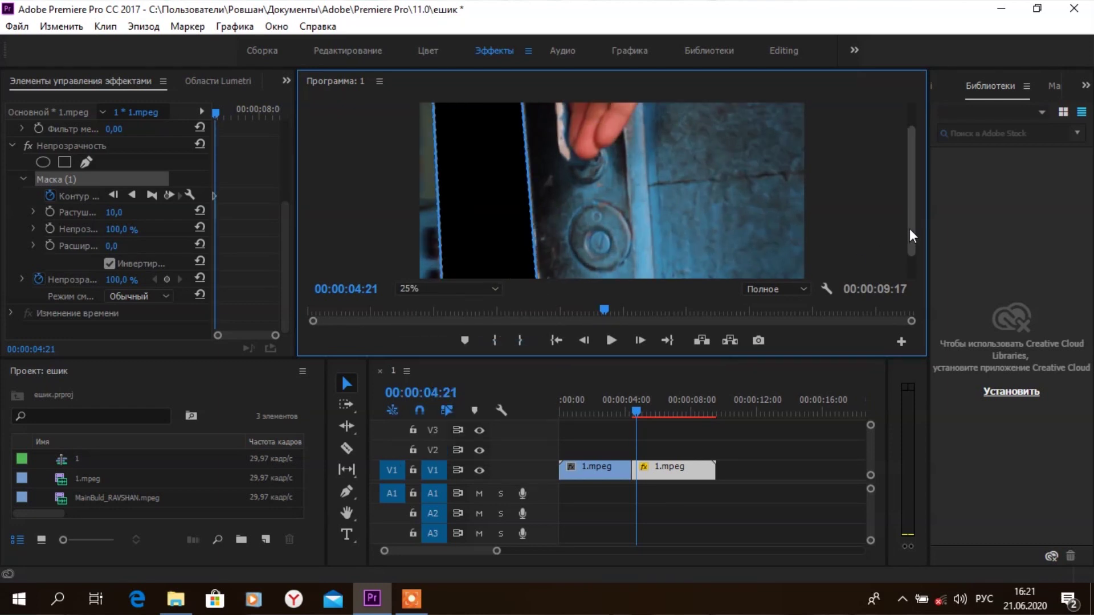
scroll(909, 228, down, 1)
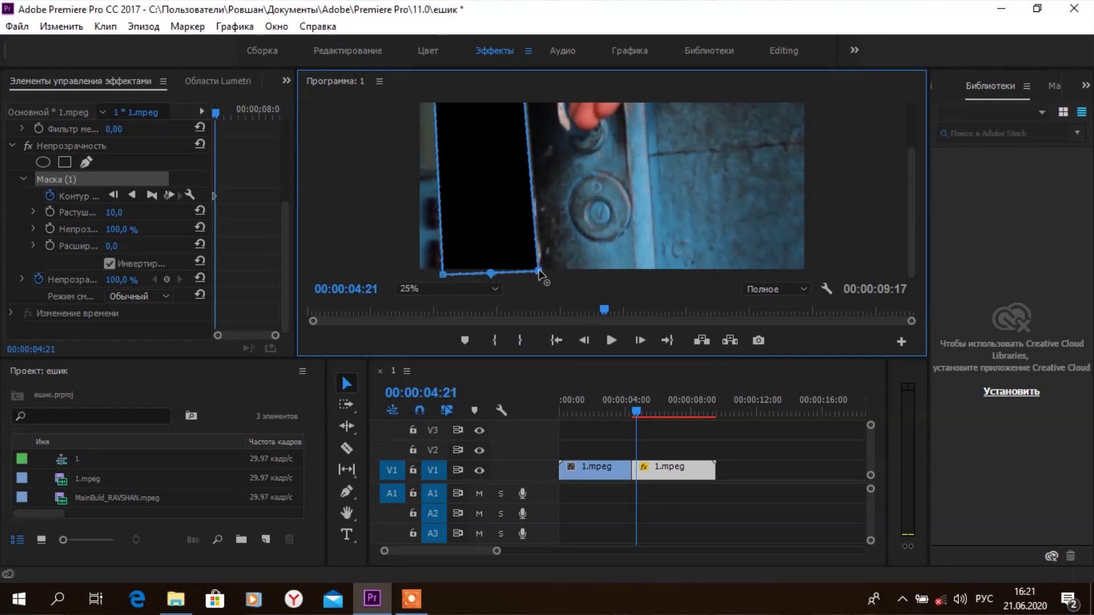
drag(539, 271, 547, 272)
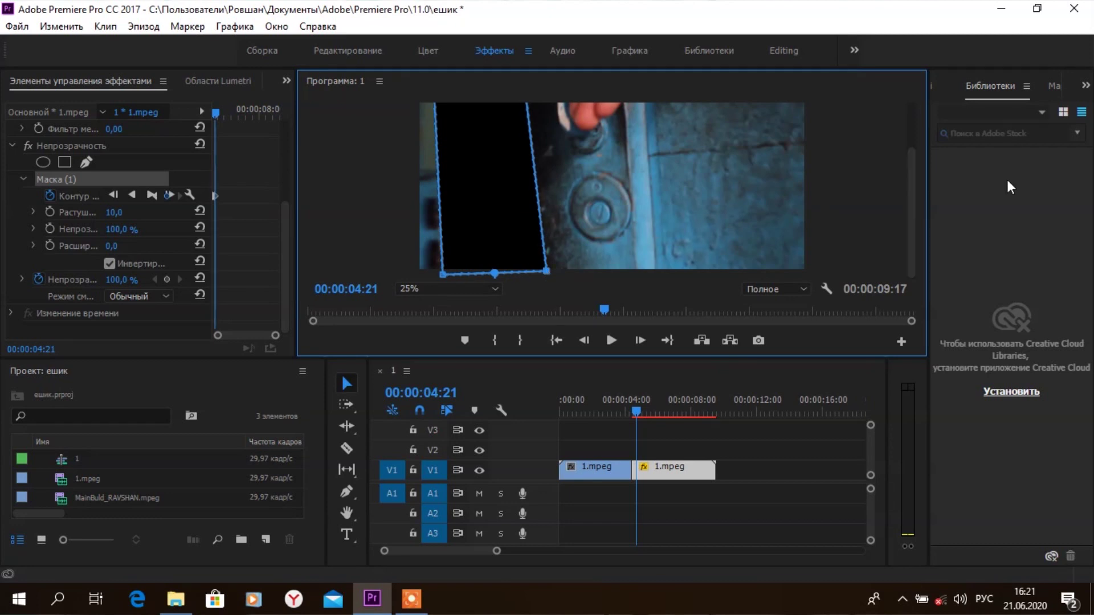
scroll(793, 199, up, 2)
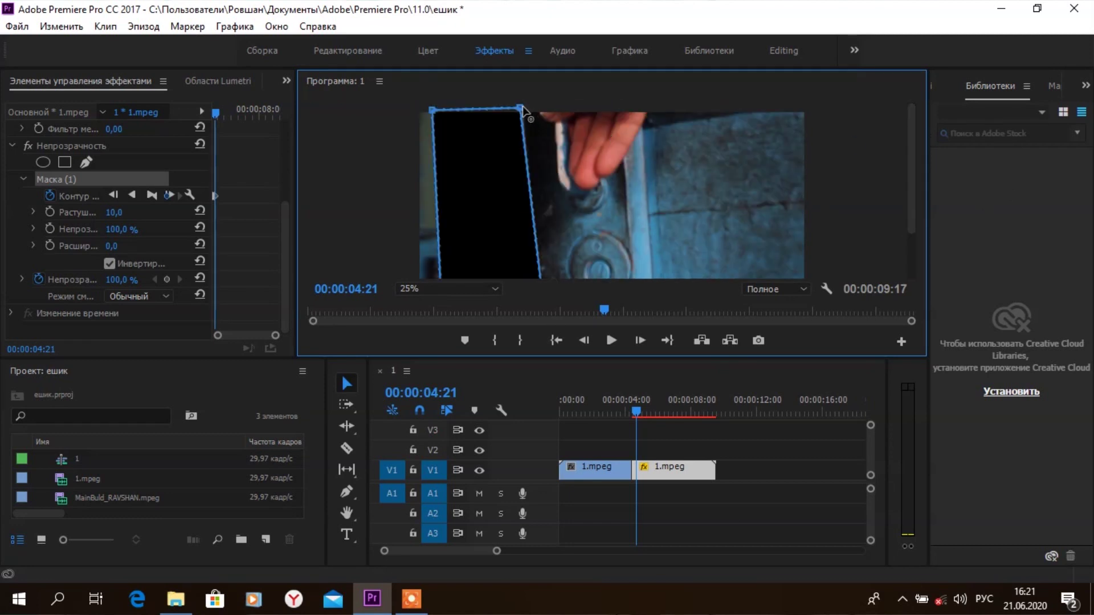
drag(520, 107, 524, 103)
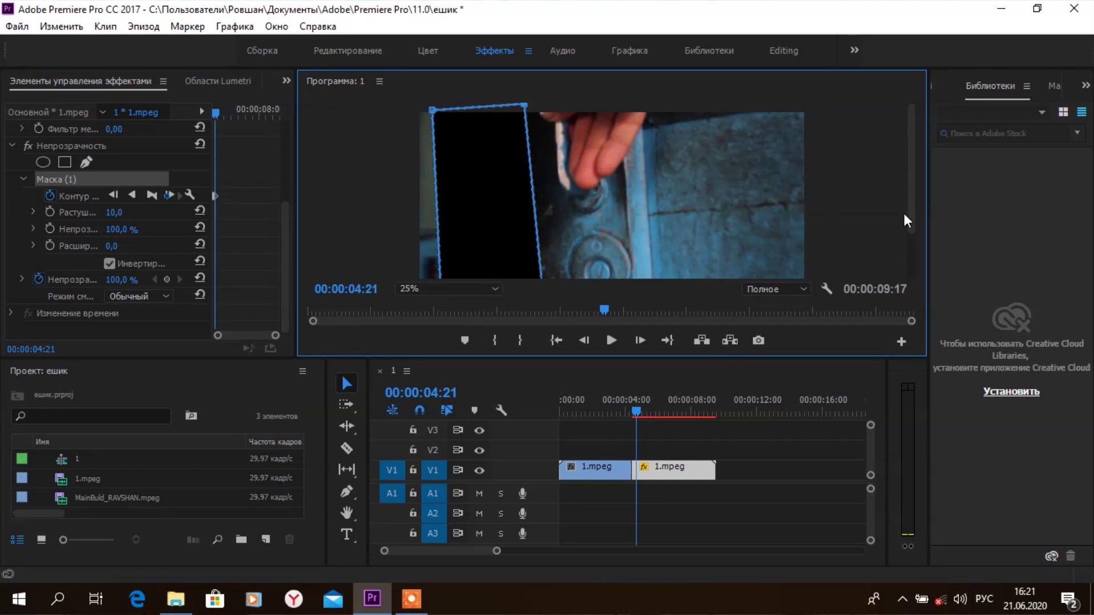
scroll(911, 210, down, 2)
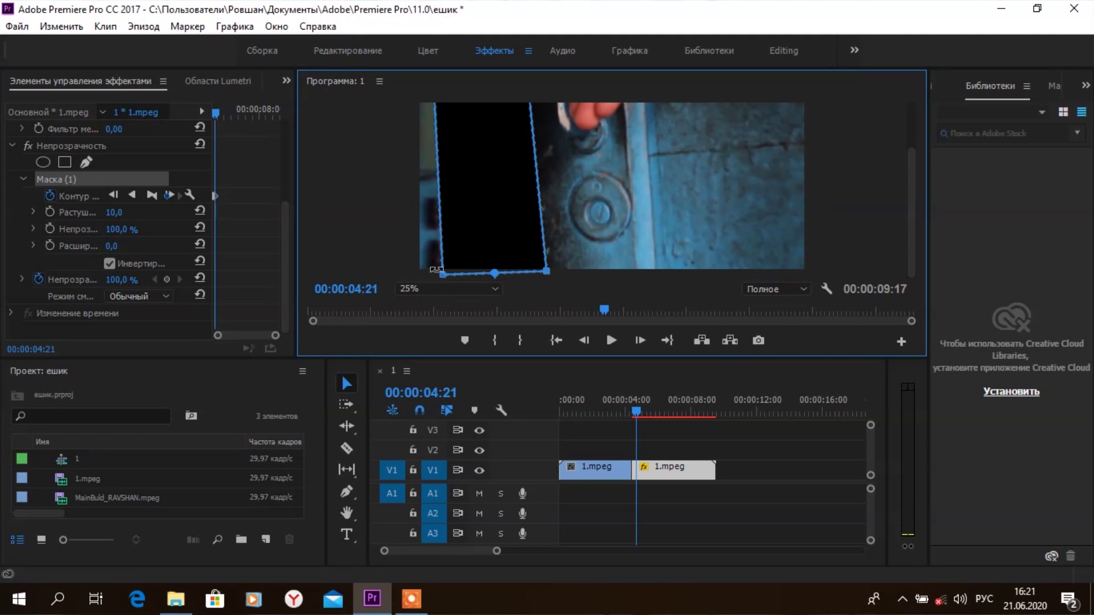
drag(443, 273, 411, 272)
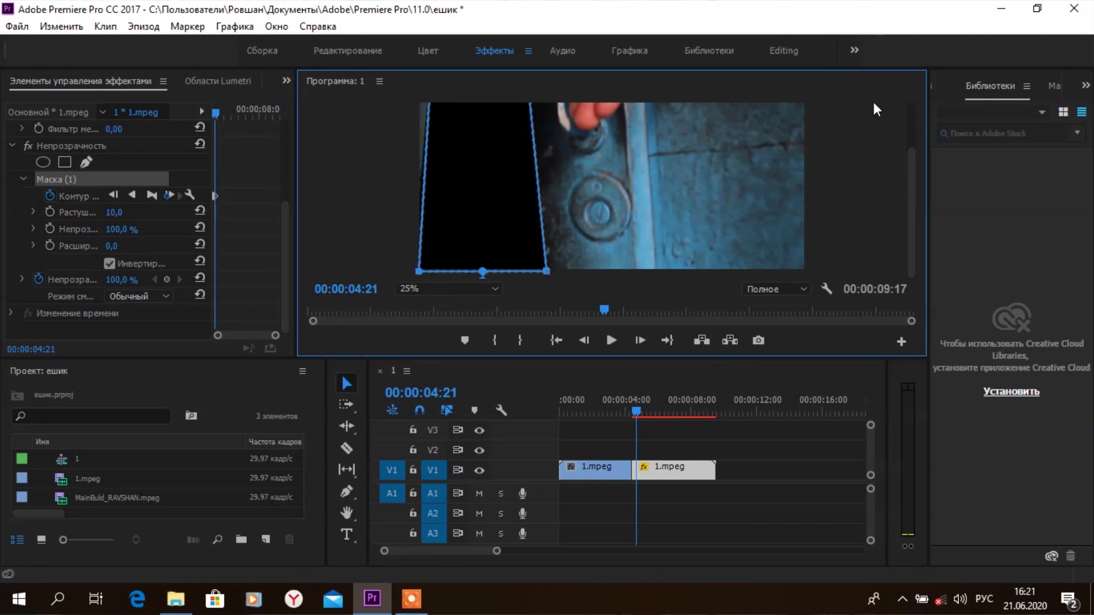
scroll(911, 214, up, 2)
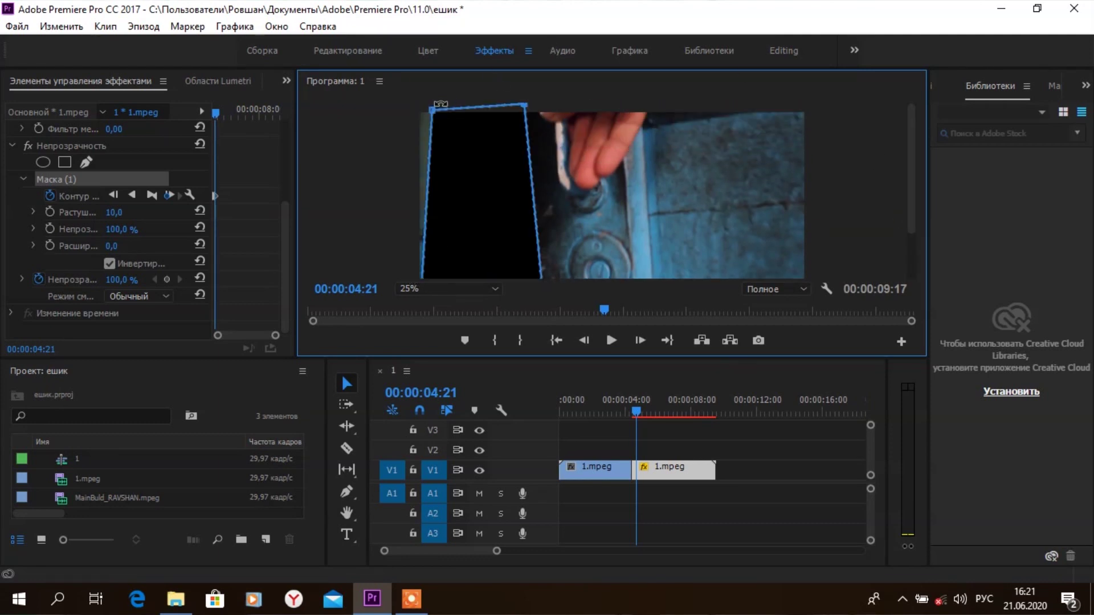
drag(432, 109, 414, 107)
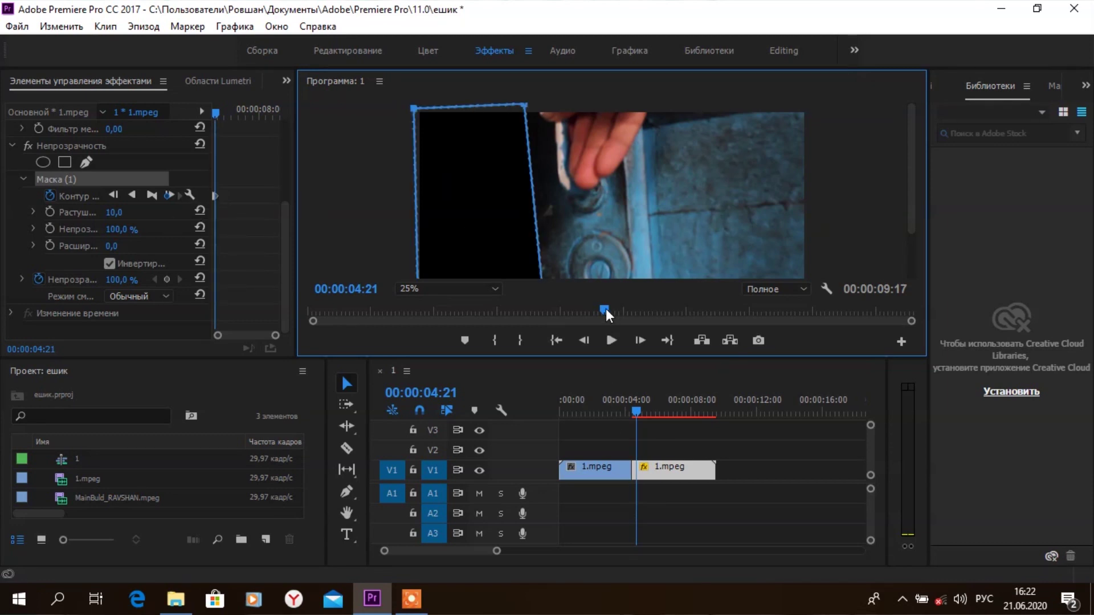
- Advance to 00:00:04:26 and extend the mask's right corners with the opening door
drag(605, 310, 610, 311)
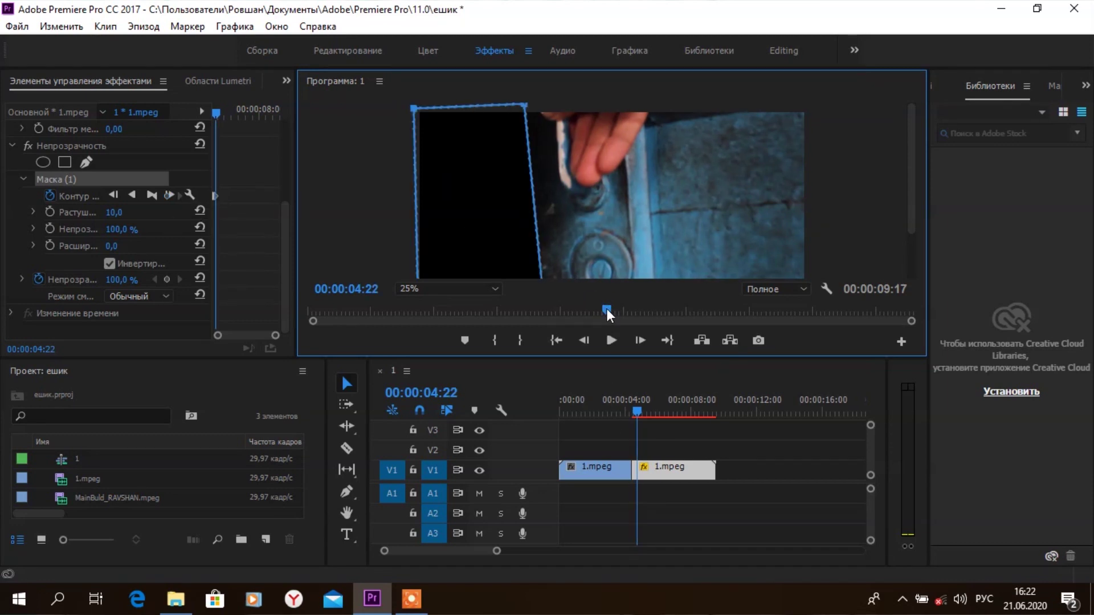
drag(610, 309, 614, 310)
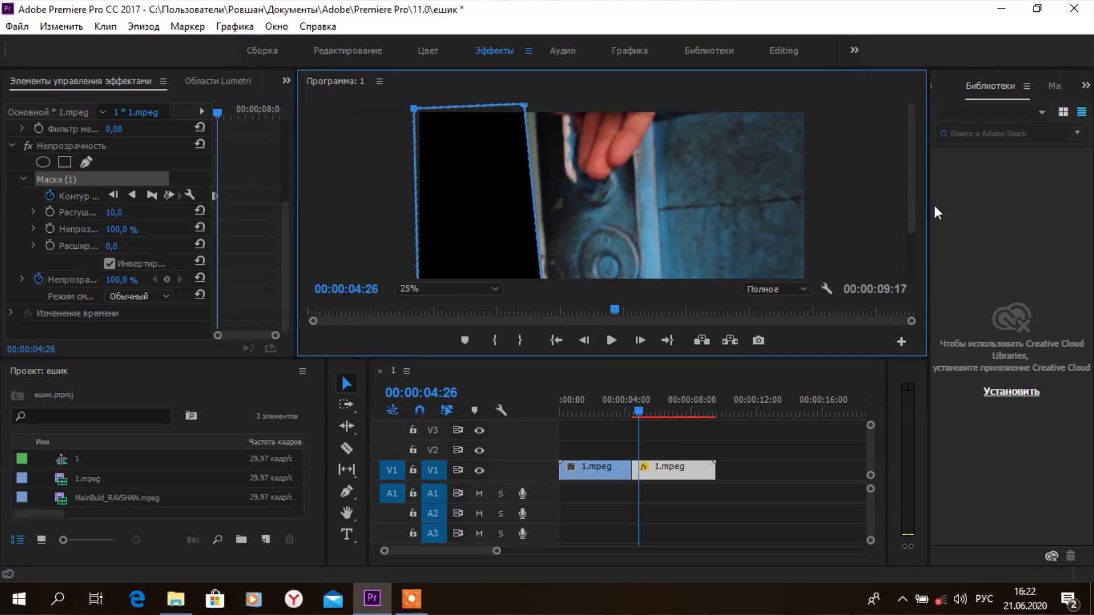
drag(915, 217, 914, 278)
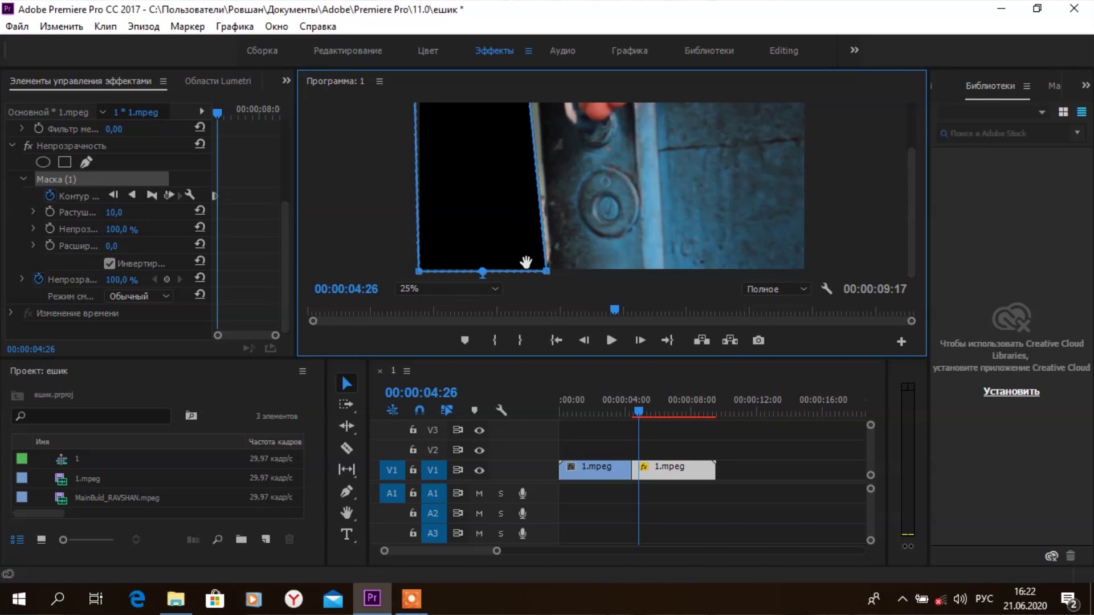
drag(548, 272, 558, 274)
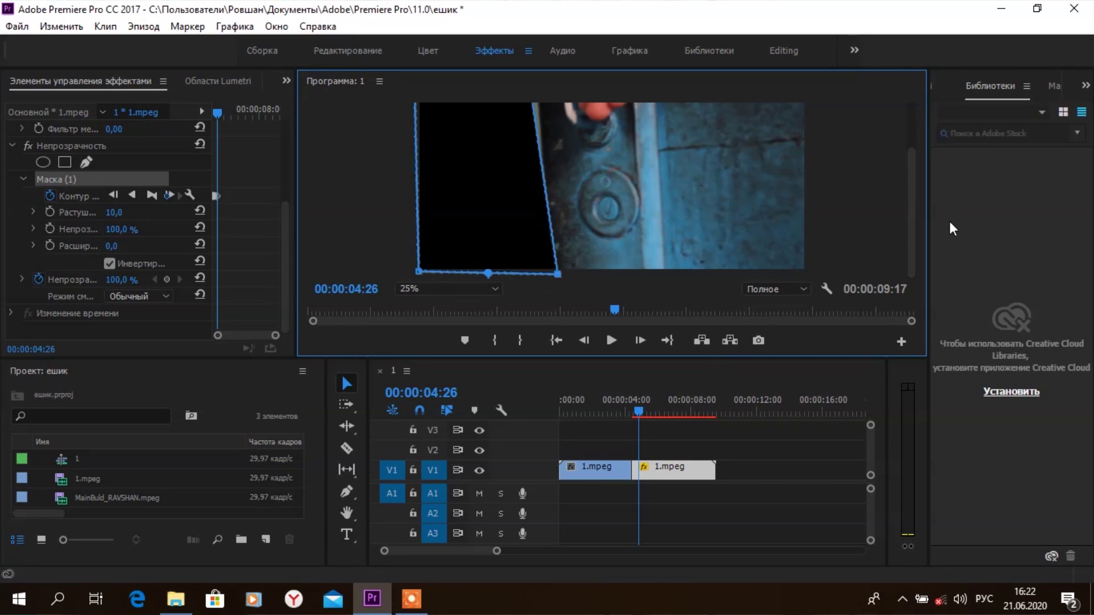
drag(912, 265, 942, 138)
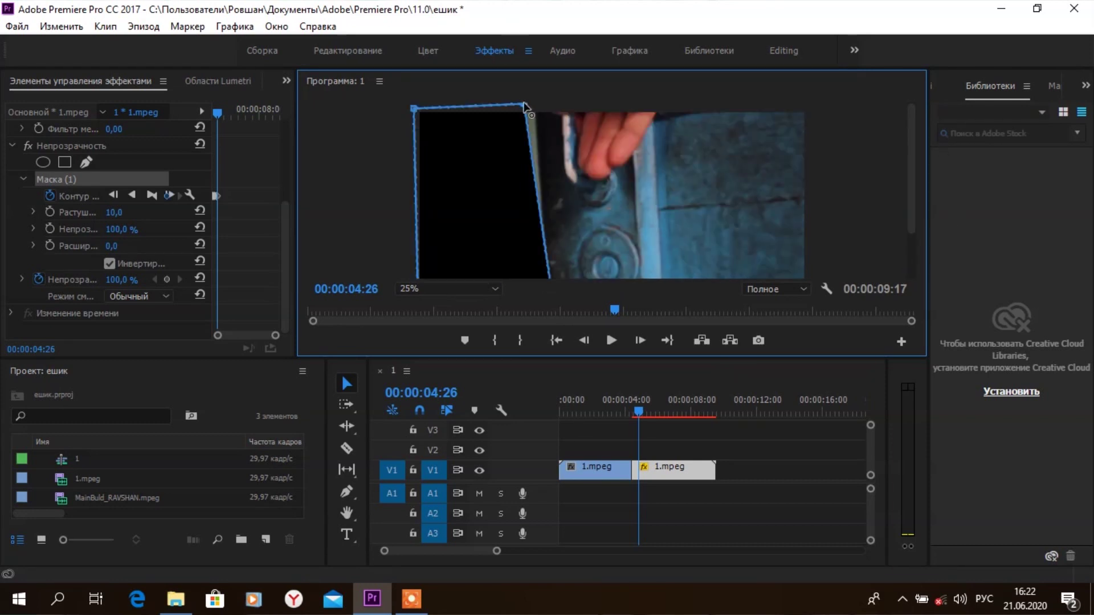
drag(531, 102, 536, 103)
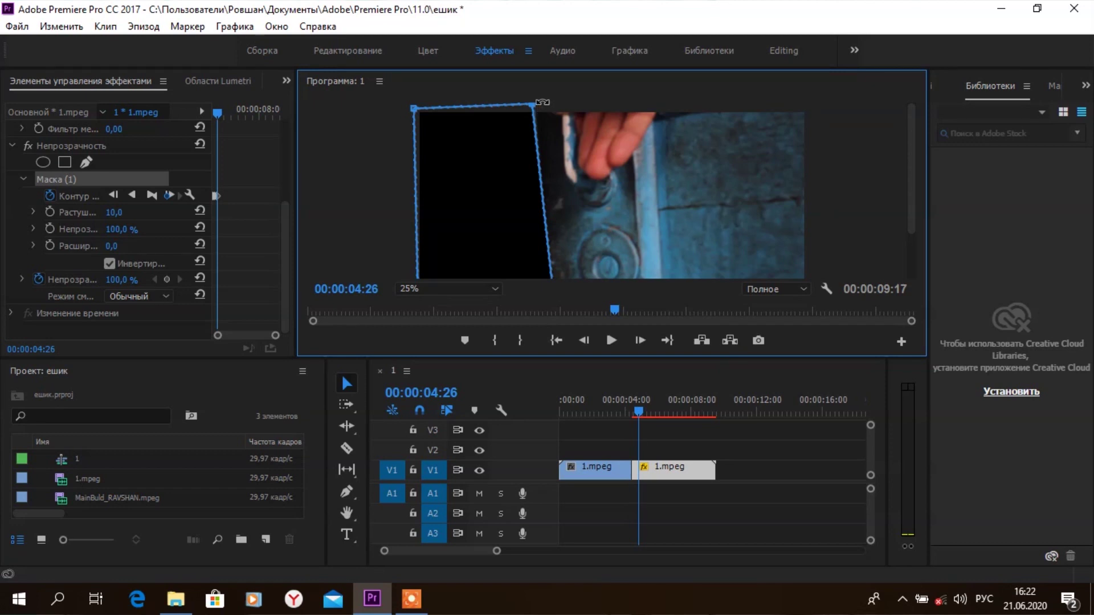
drag(620, 310, 620, 305)
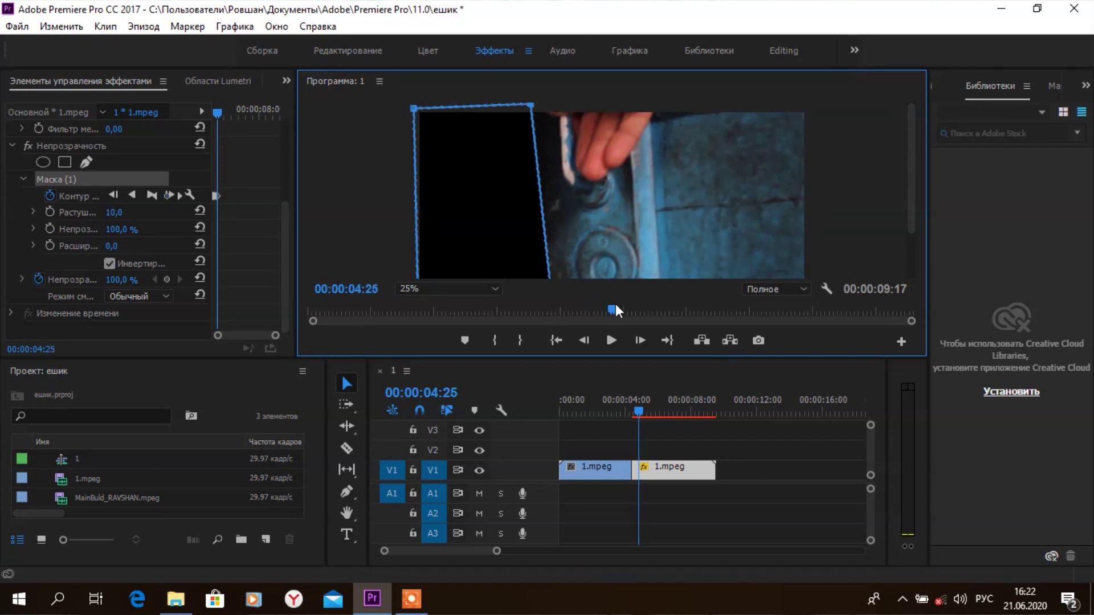
- Align the mask's right corners with the door edge at 04:28 and 00:00:05:01
drag(533, 109, 546, 107)
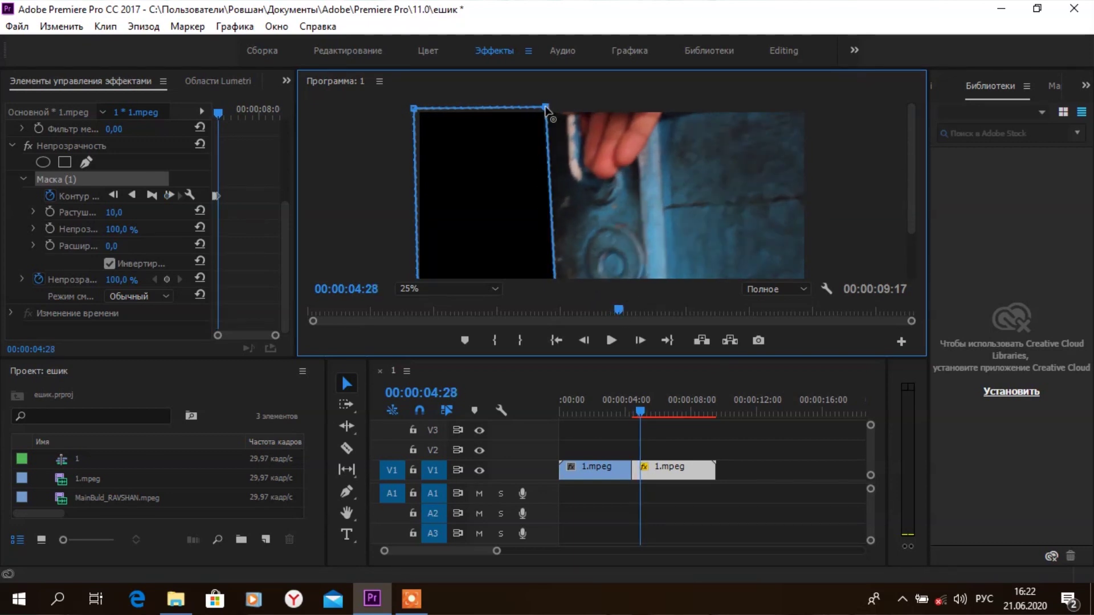
drag(558, 274, 561, 273)
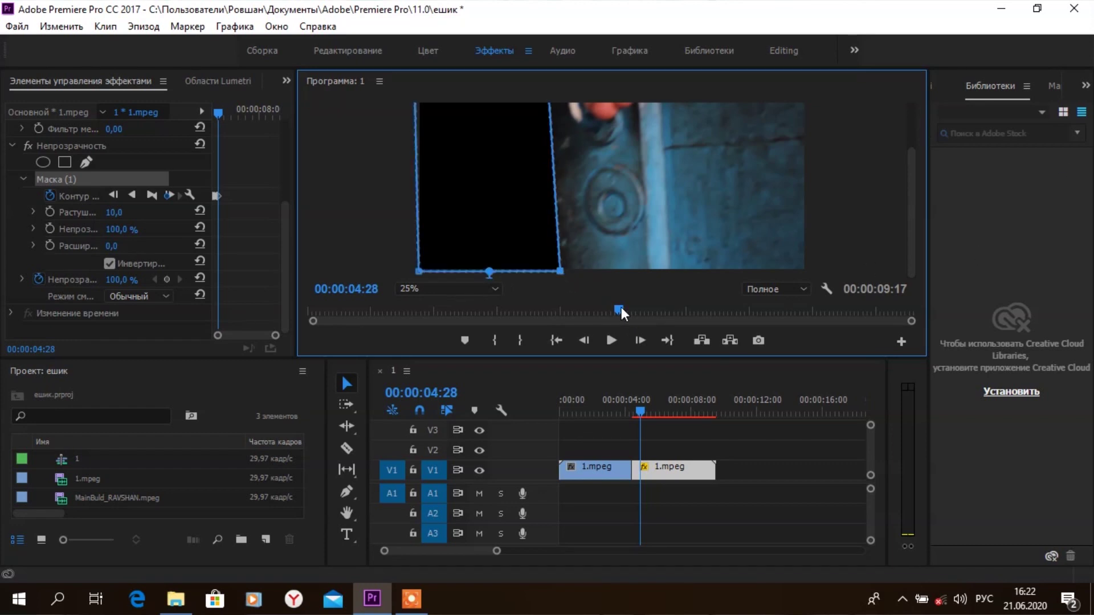
drag(621, 308, 626, 308)
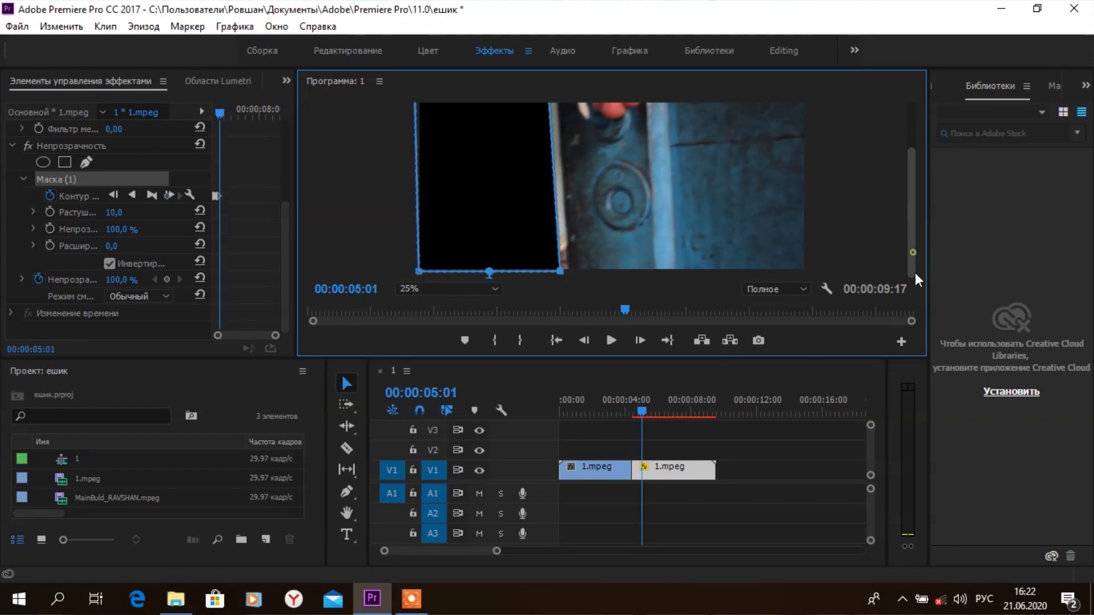
drag(560, 270, 574, 274)
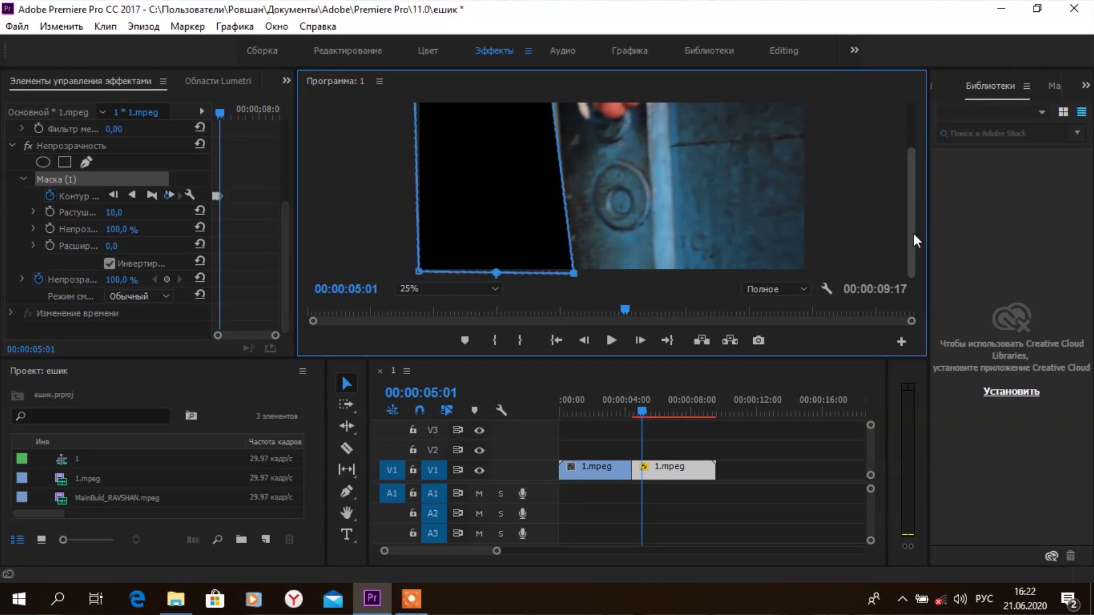
drag(914, 239, 914, 197)
drag(542, 110, 556, 107)
- Track the door edge with the mask's right corners from 00:00:05:04 to 05:09
drag(625, 310, 630, 308)
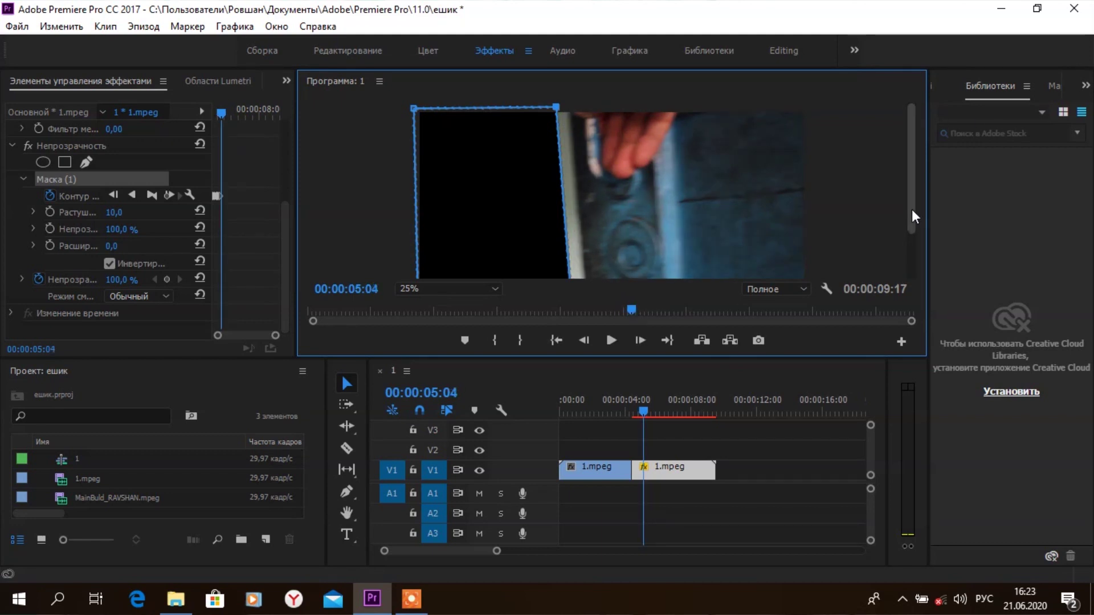
drag(557, 107, 573, 106)
drag(911, 193, 911, 240)
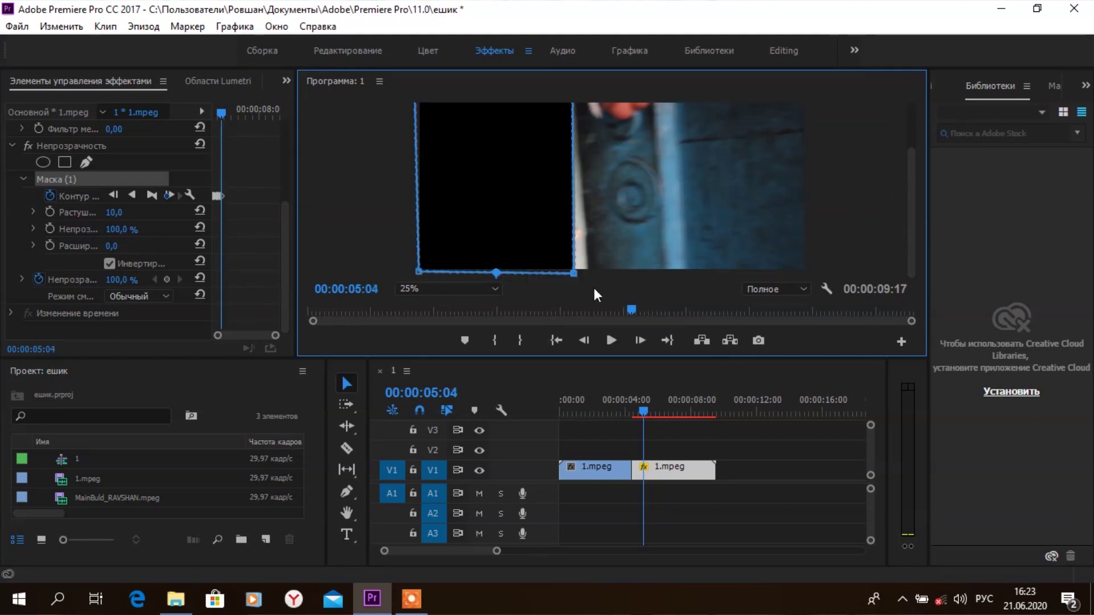
drag(574, 274, 591, 273)
drag(631, 310, 635, 309)
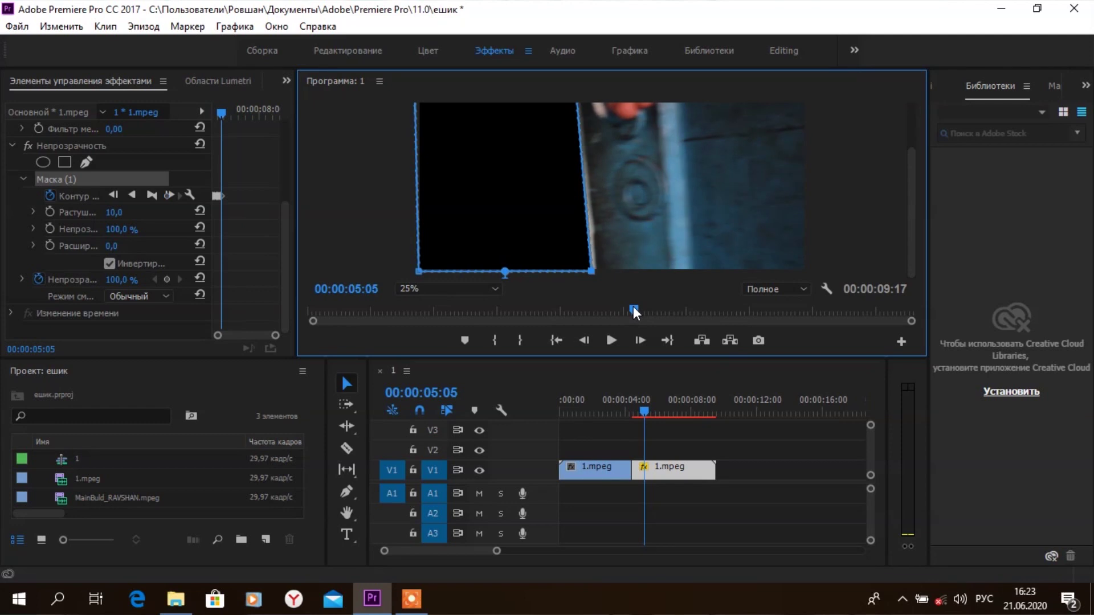
drag(591, 272, 599, 273)
scroll(911, 171, up, 3)
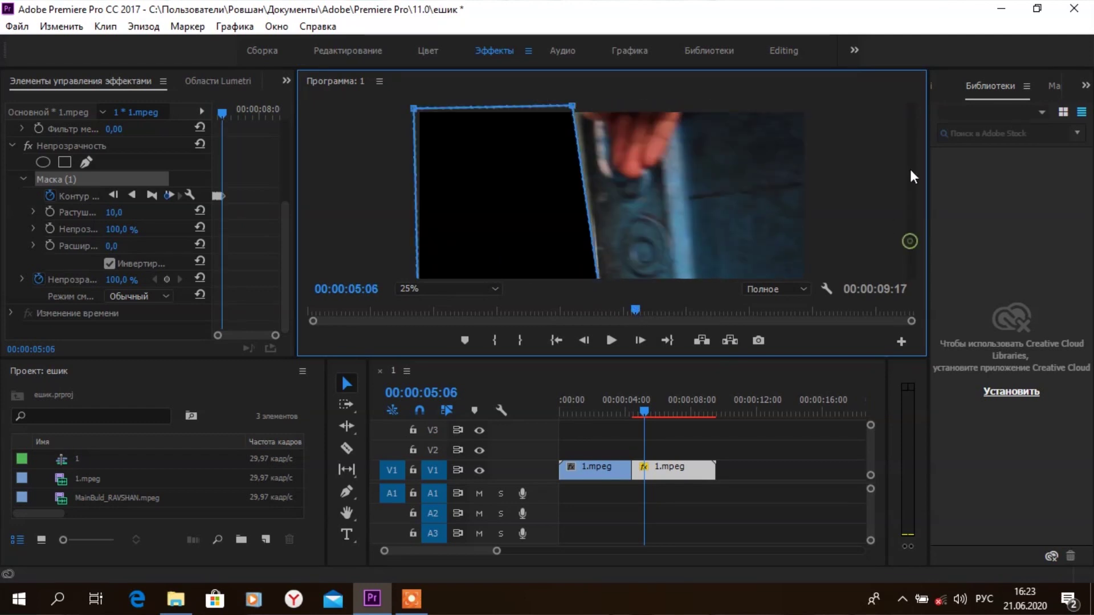
drag(572, 107, 581, 106)
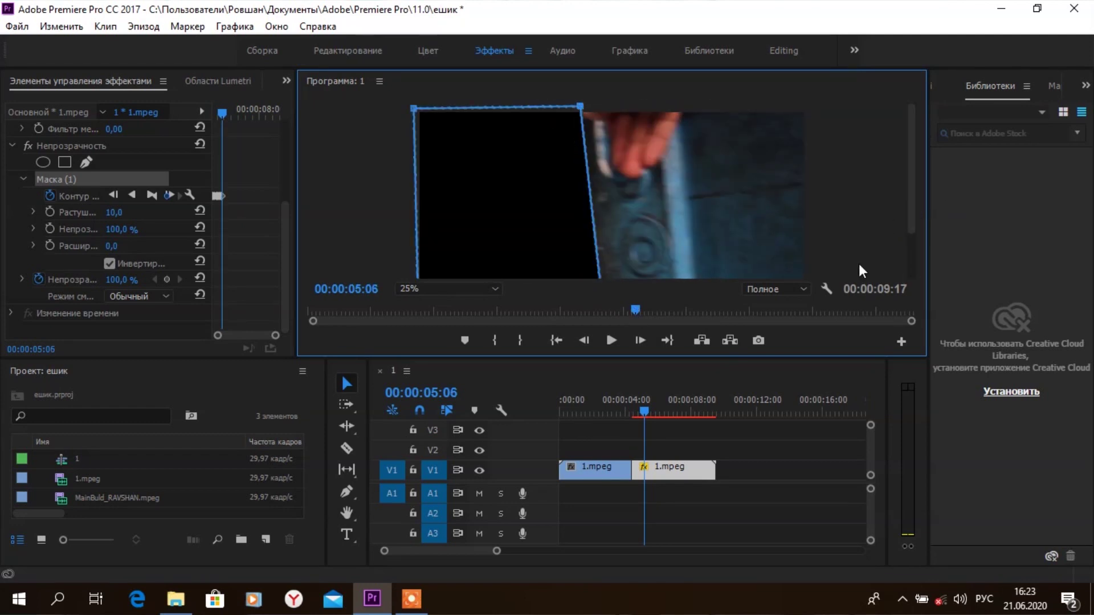
drag(635, 308, 642, 308)
drag(582, 107, 598, 107)
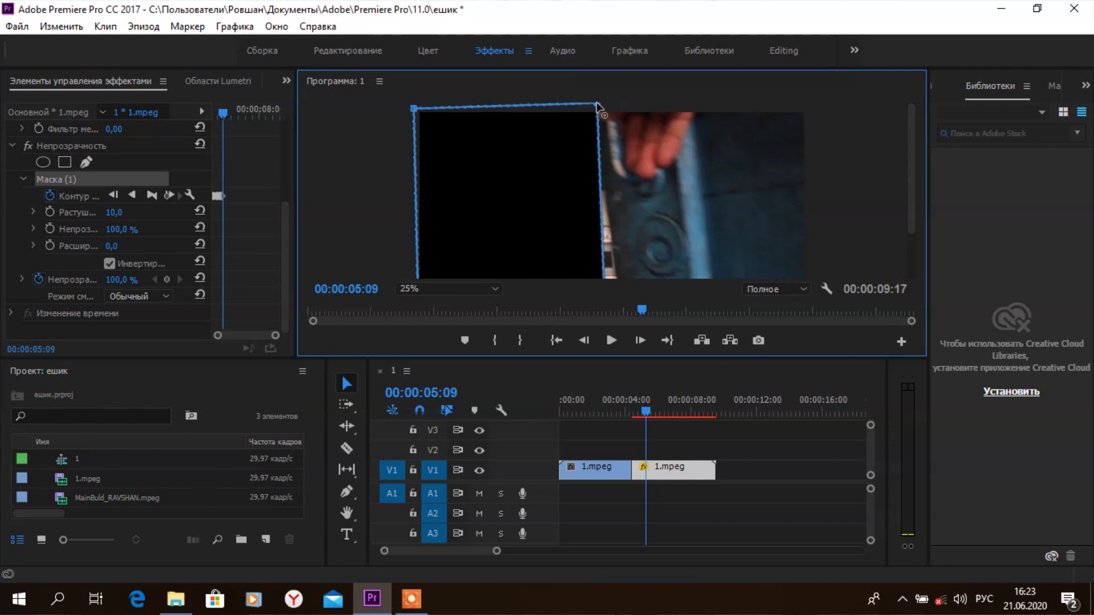
scroll(912, 195, down, 3)
drag(607, 272, 627, 273)
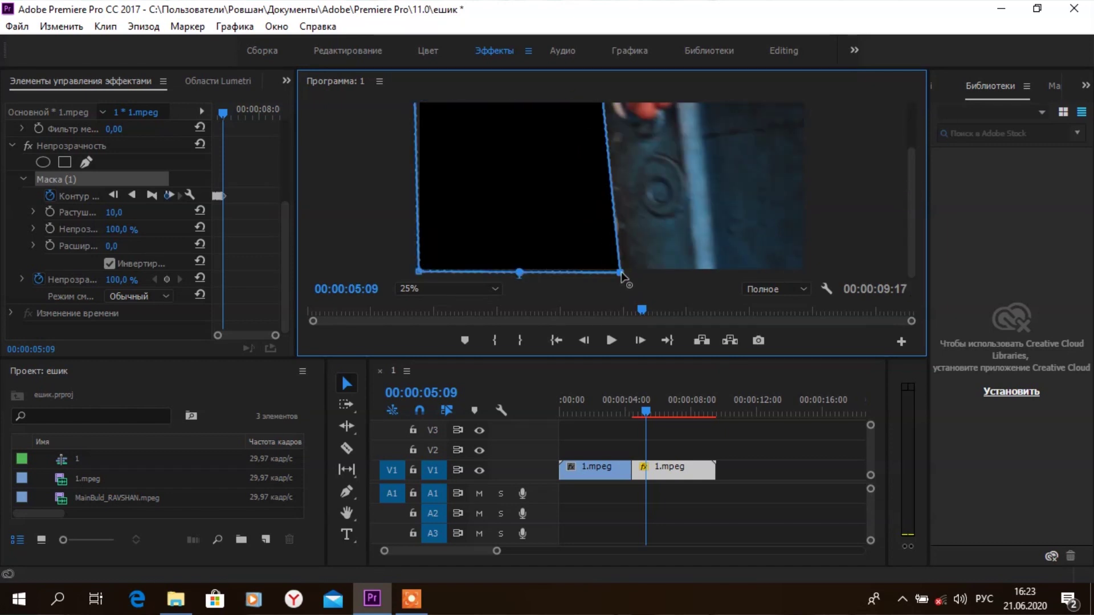
- Widen the mask's right corners to the door edge at 05:12, 05:15 and 05:18
drag(643, 309, 648, 309)
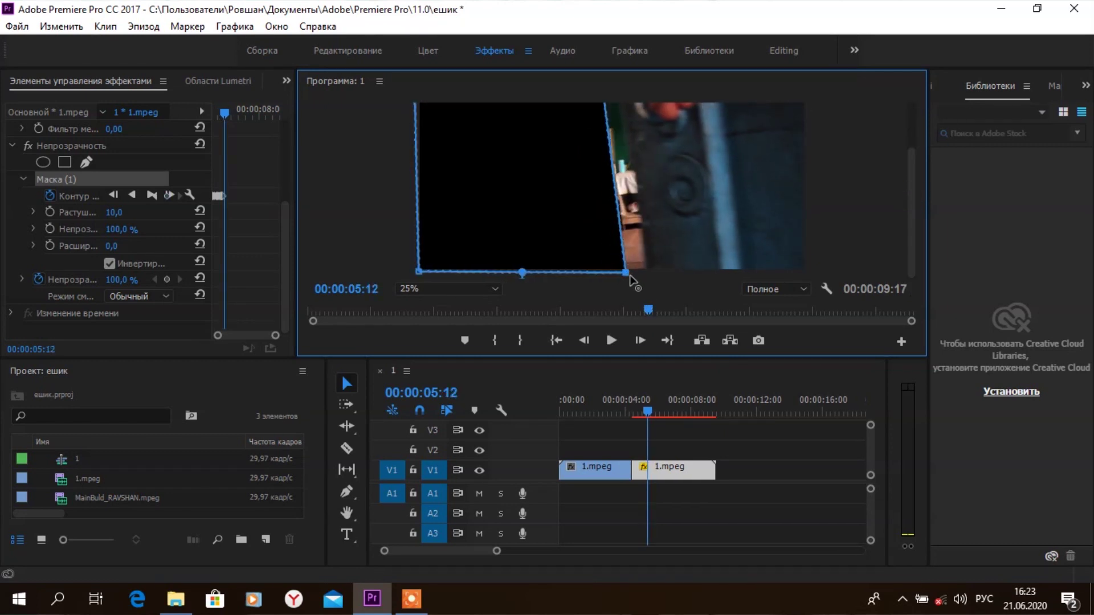
drag(626, 273, 654, 271)
scroll(916, 256, up, 3)
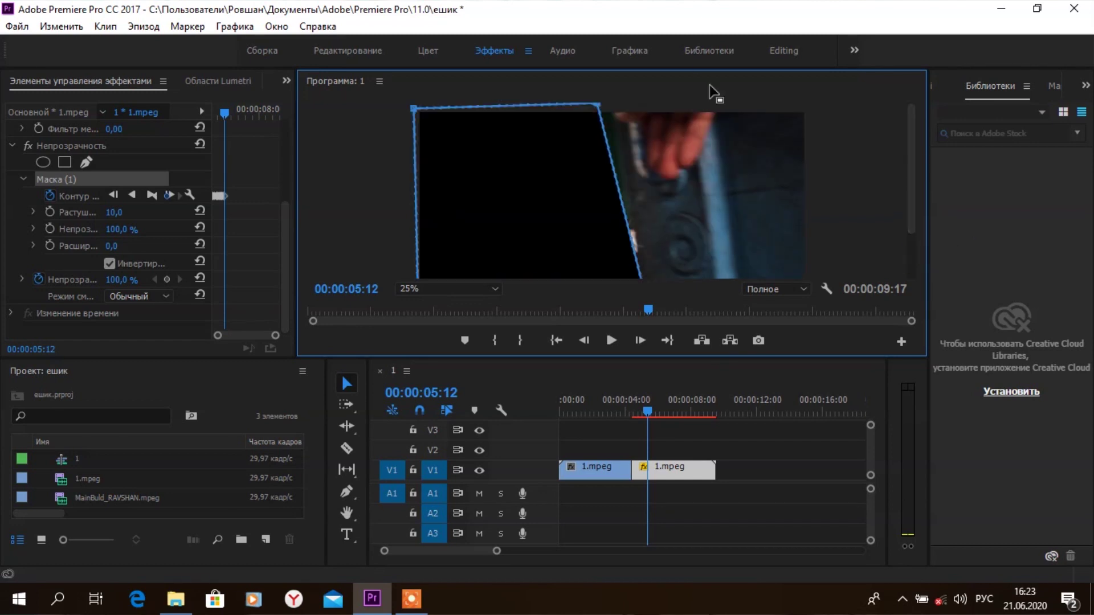
drag(598, 106, 614, 106)
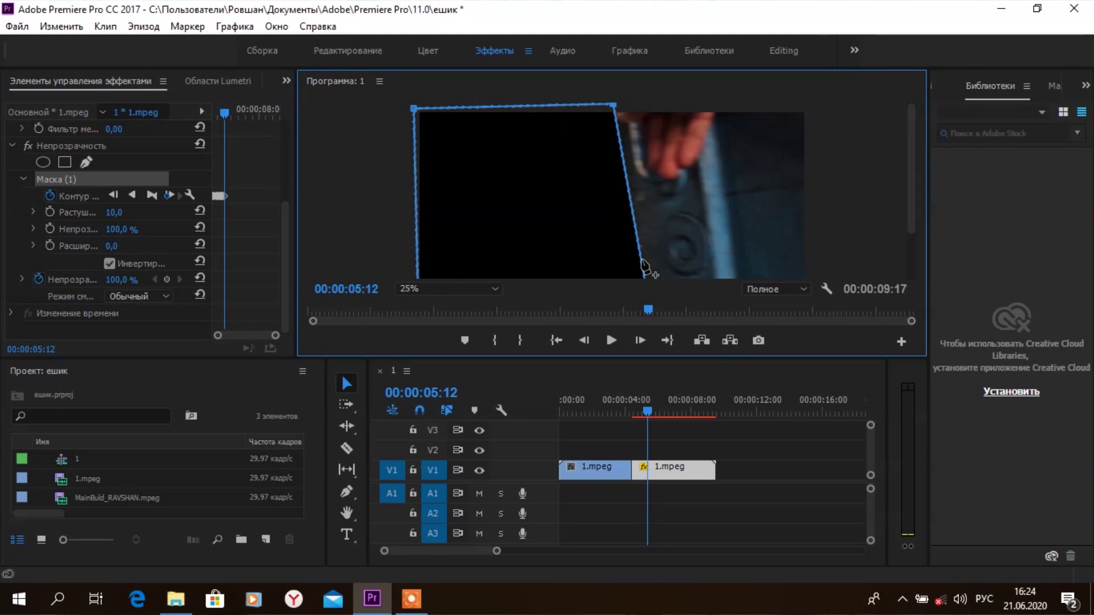
drag(651, 309, 657, 312)
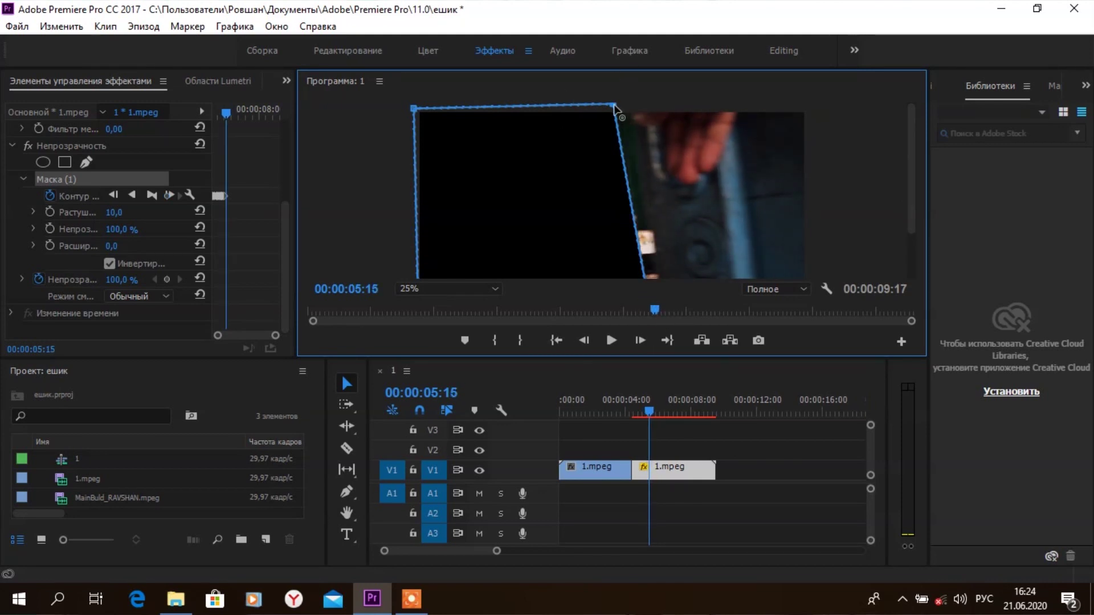
drag(912, 171, 914, 217)
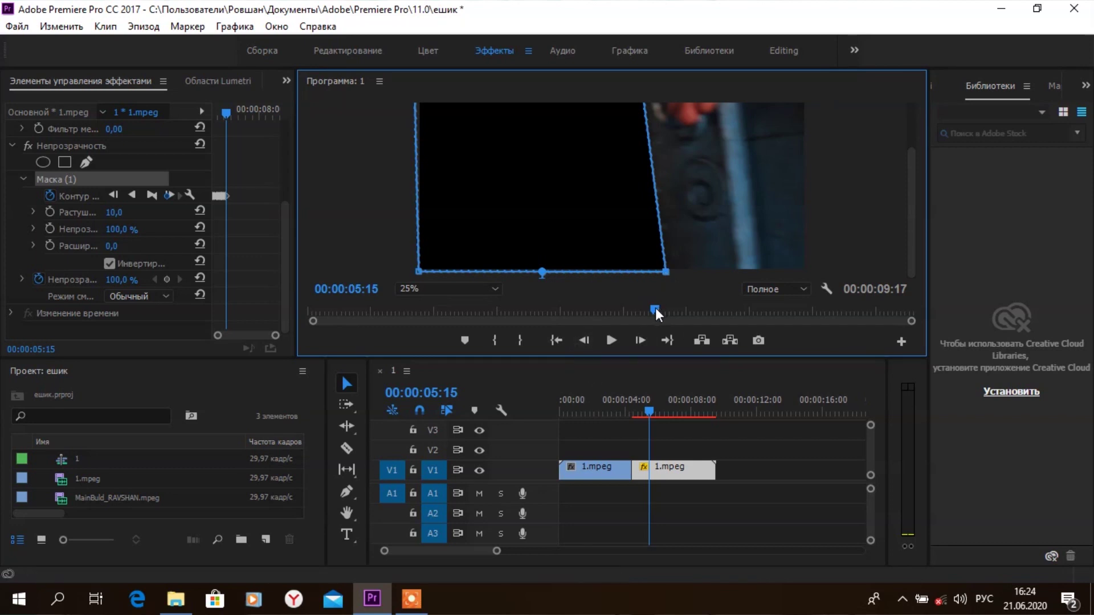
drag(655, 310, 662, 310)
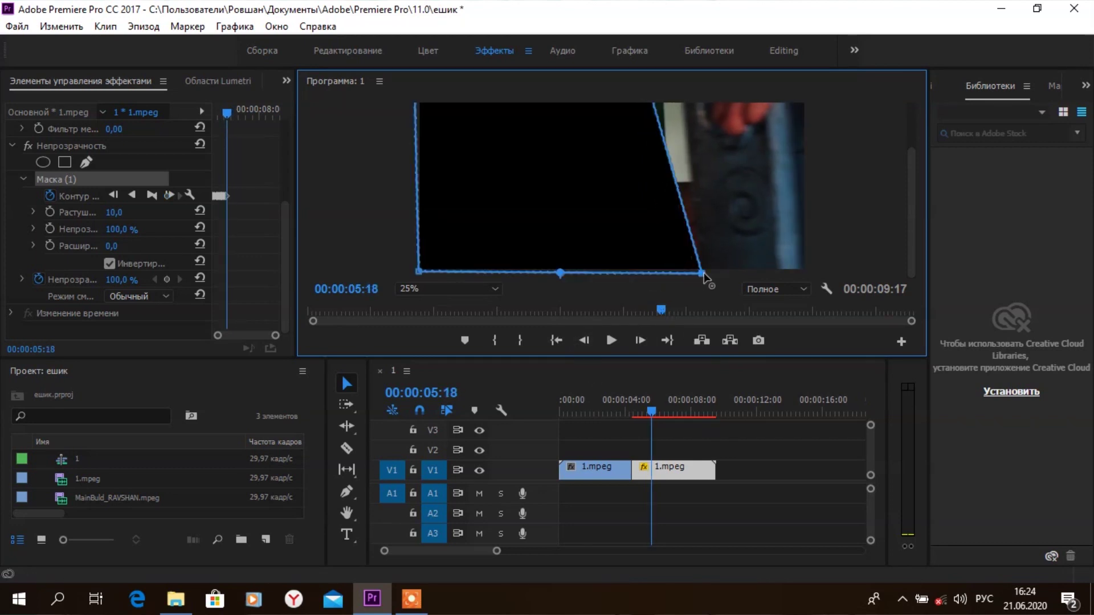
drag(914, 226, 912, 184)
drag(638, 105, 680, 105)
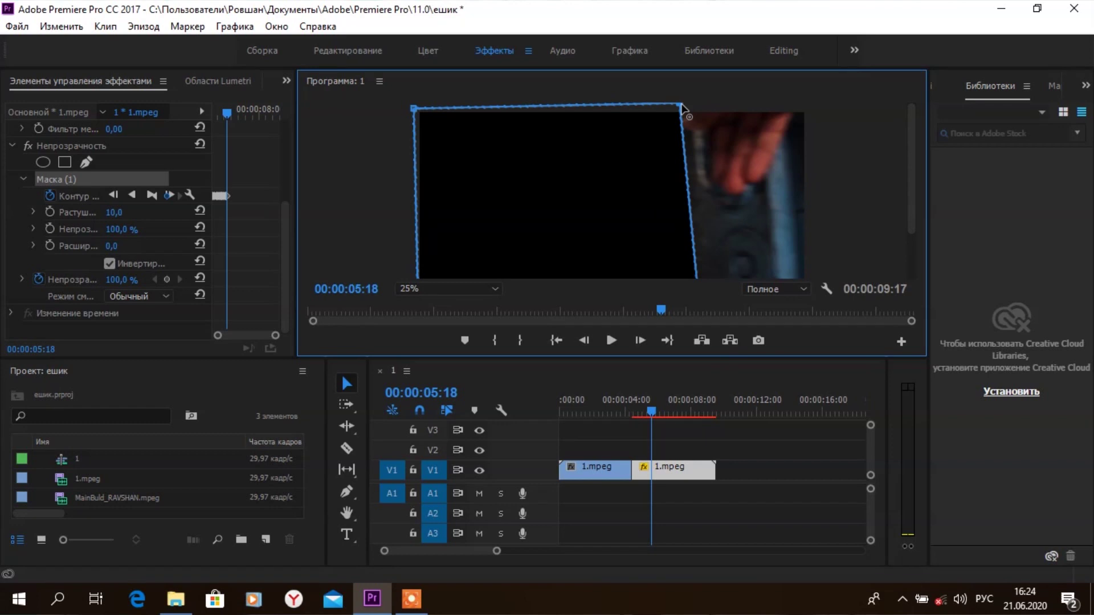
- Push the mask's right corners further right at 00:00:05:22 and 05:25
drag(663, 309, 670, 310)
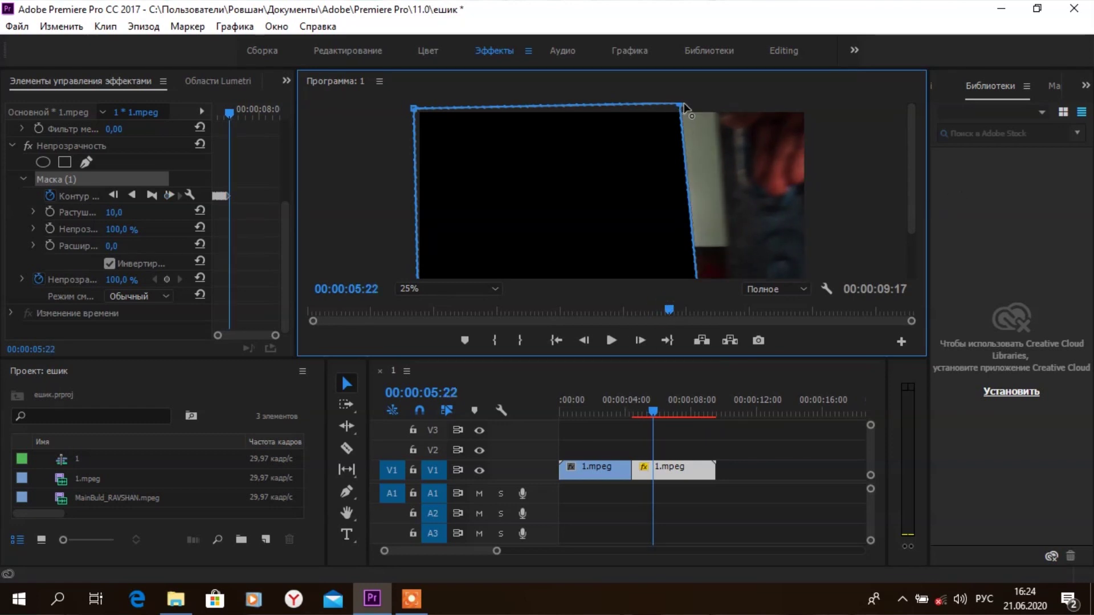
drag(681, 104, 718, 105)
drag(912, 143, 912, 189)
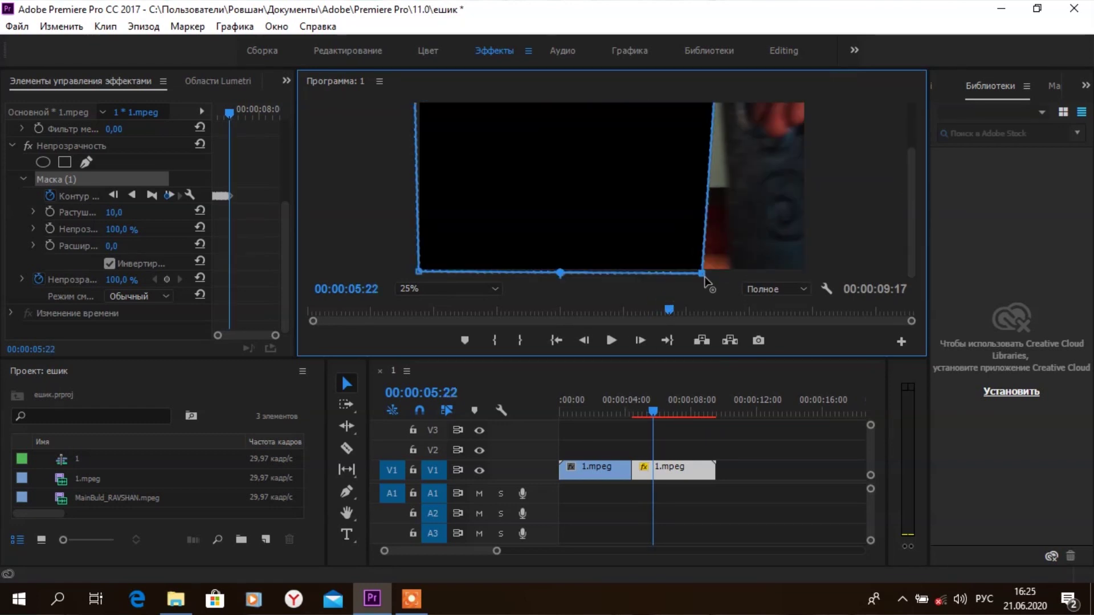
drag(706, 274, 739, 273)
drag(673, 302, 678, 306)
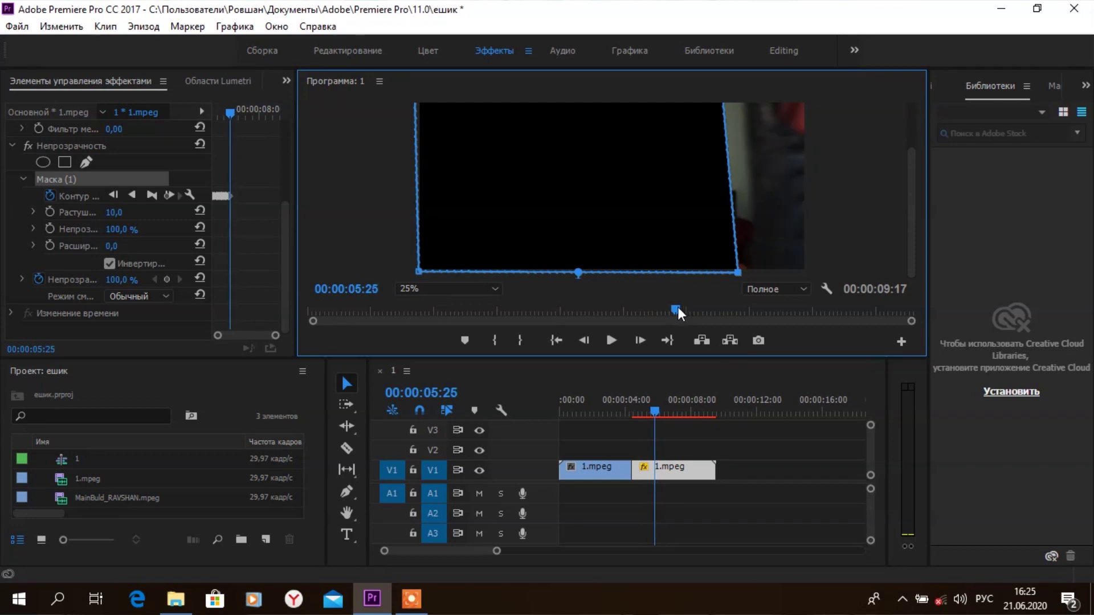
drag(738, 272, 758, 273)
drag(912, 241, 911, 196)
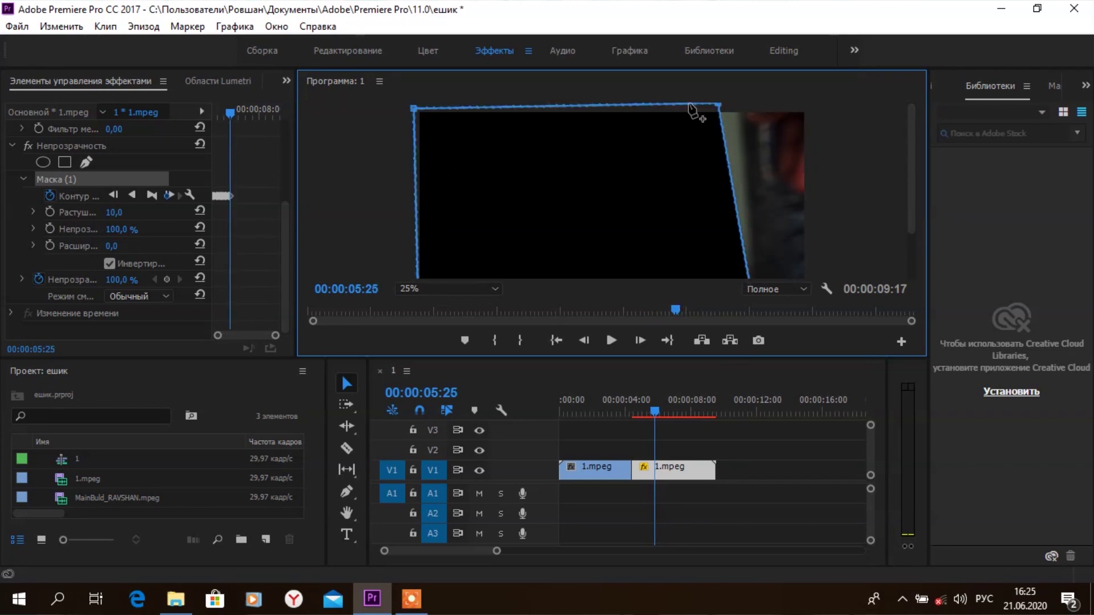
drag(720, 105, 744, 105)
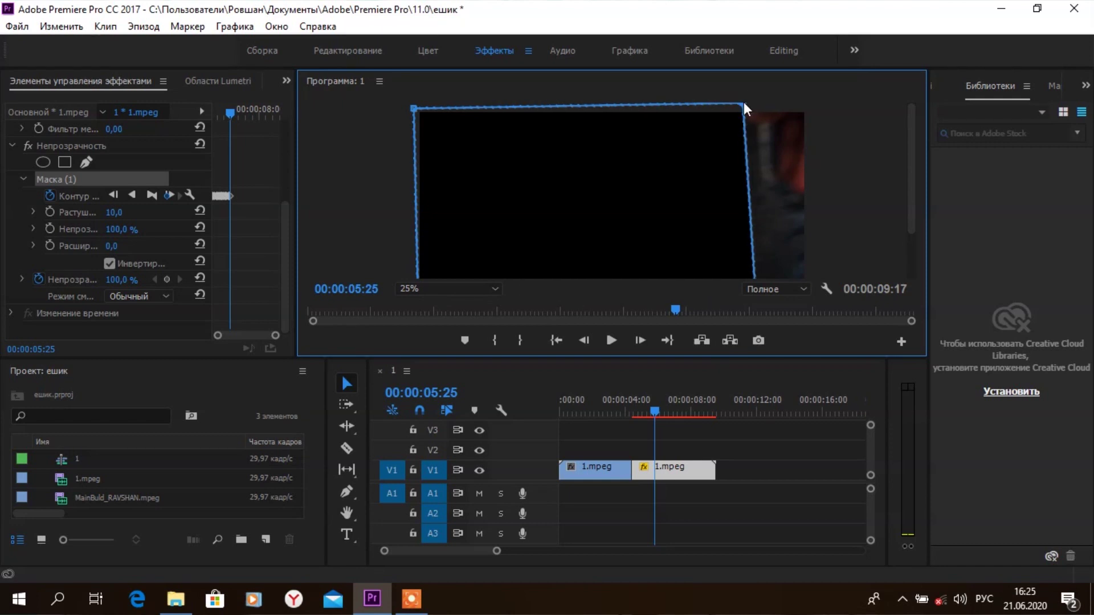
drag(911, 190, 907, 259)
- Extend the mask's right corners at 05:27, 05:28 and 06:03, then review at 05:08
click(679, 309)
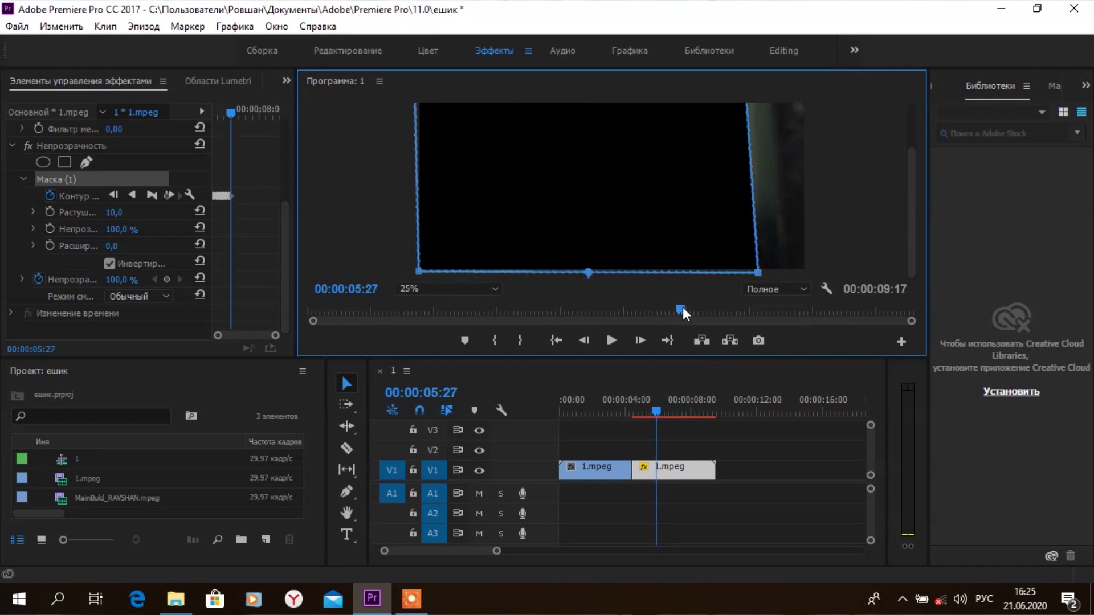
drag(758, 273, 789, 270)
drag(912, 228, 663, 56)
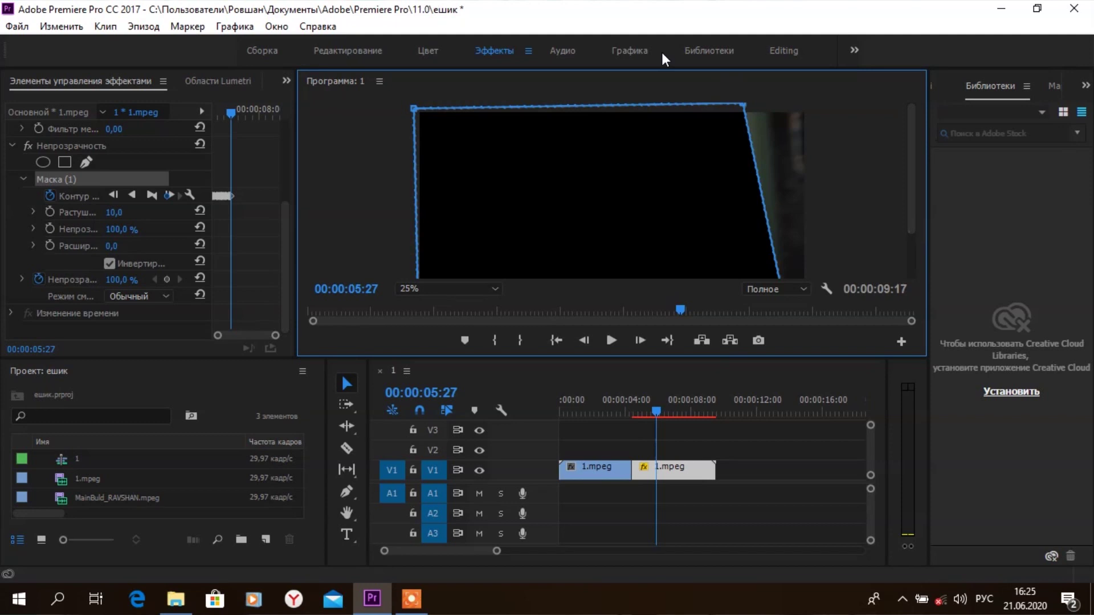
drag(743, 104, 769, 105)
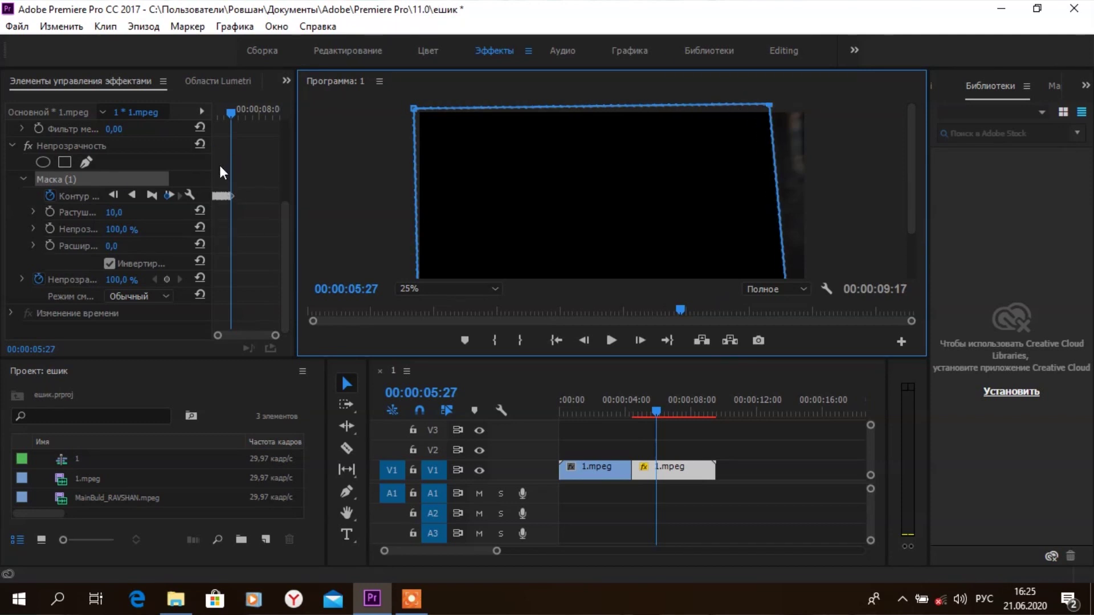
drag(911, 204, 914, 253)
click(683, 309)
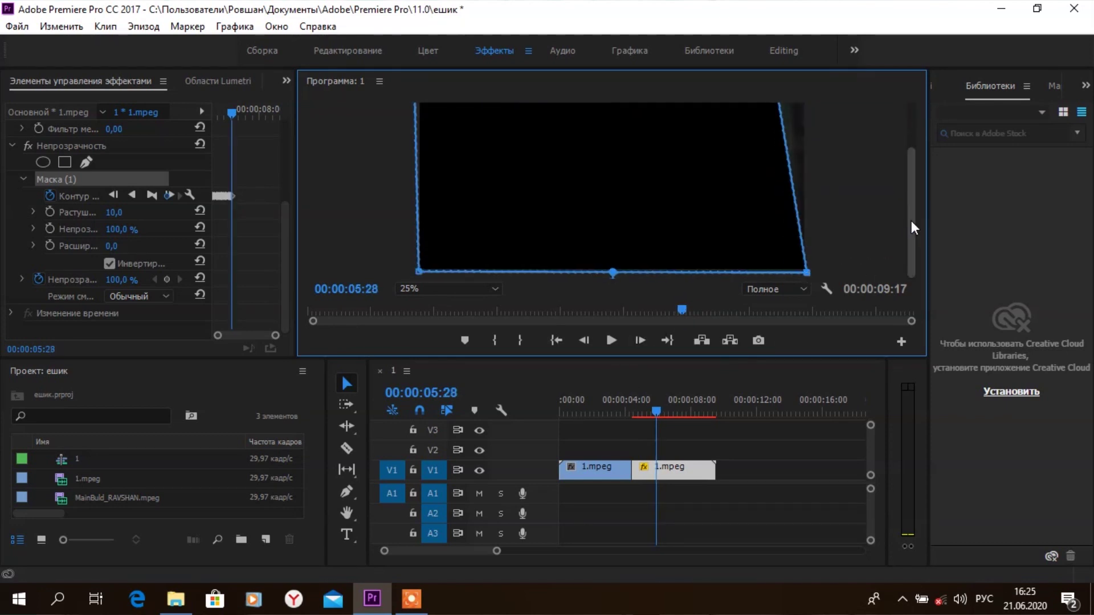
drag(911, 220, 911, 181)
drag(777, 103, 787, 106)
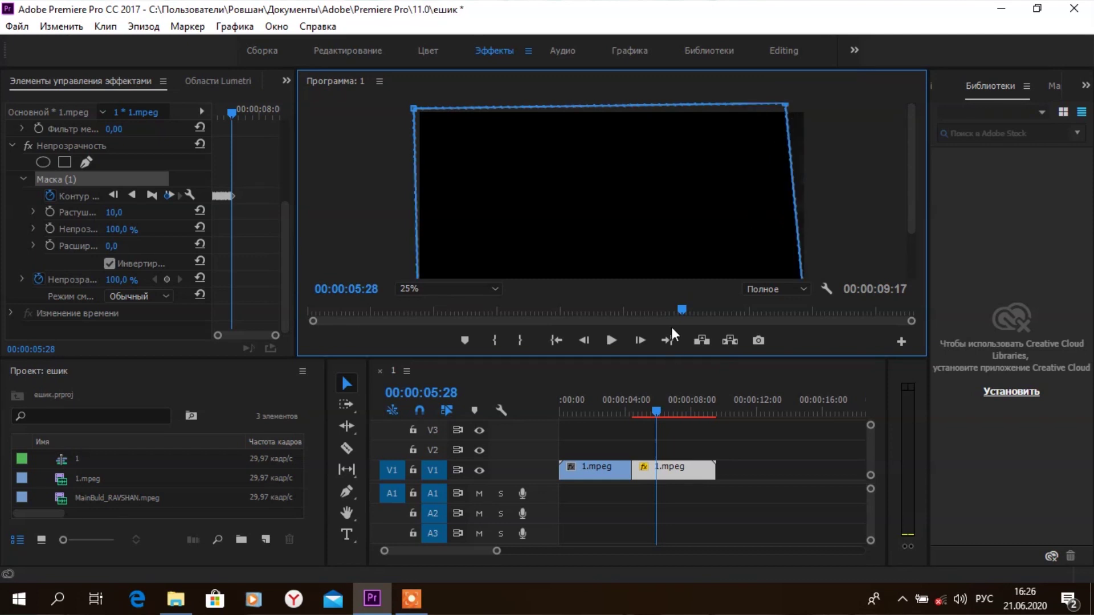
drag(691, 310, 693, 310)
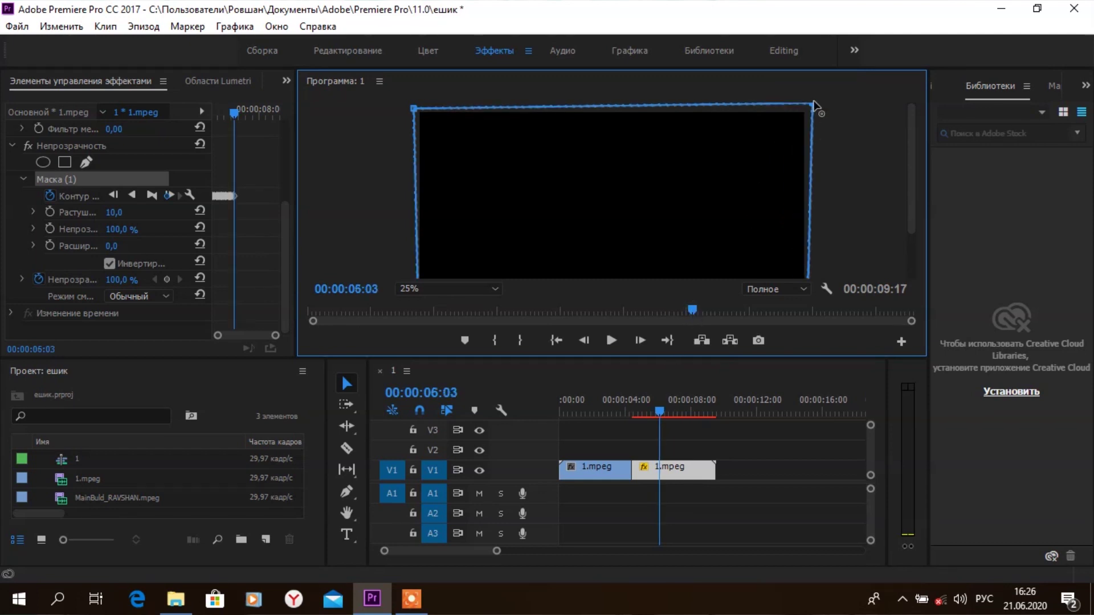
drag(660, 411, 647, 449)
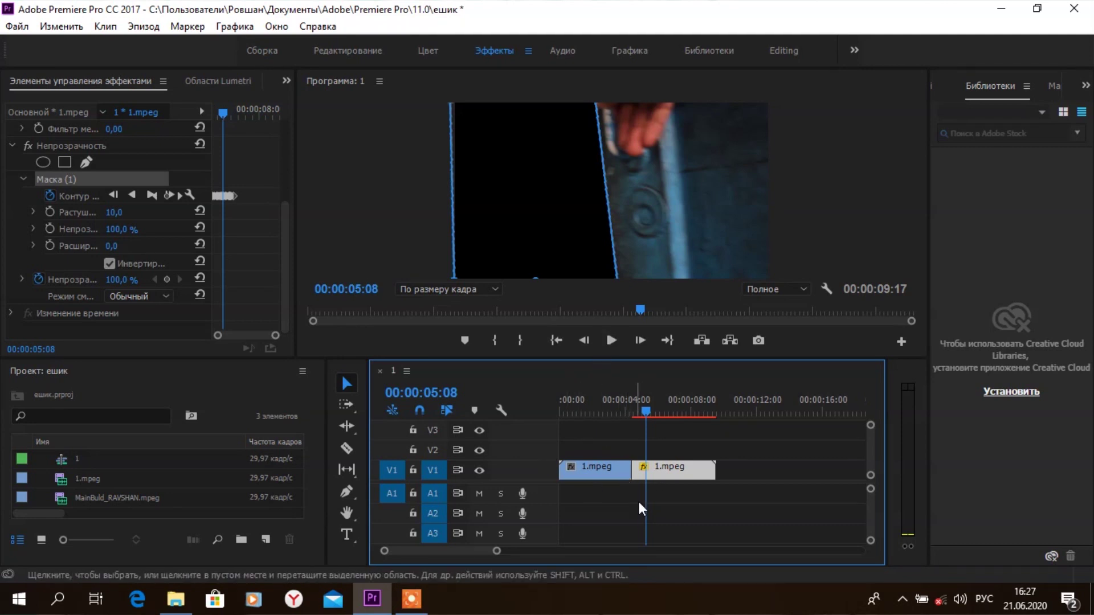
- Select both 1.mpeg door pieces and drag the beach clip MainBuld_RAVSHAN.mpeg into the sequence
mouse_move(580, 434)
mouse_down()
mouse_move(623, 469)
mouse_move(625, 450)
mouse_up()
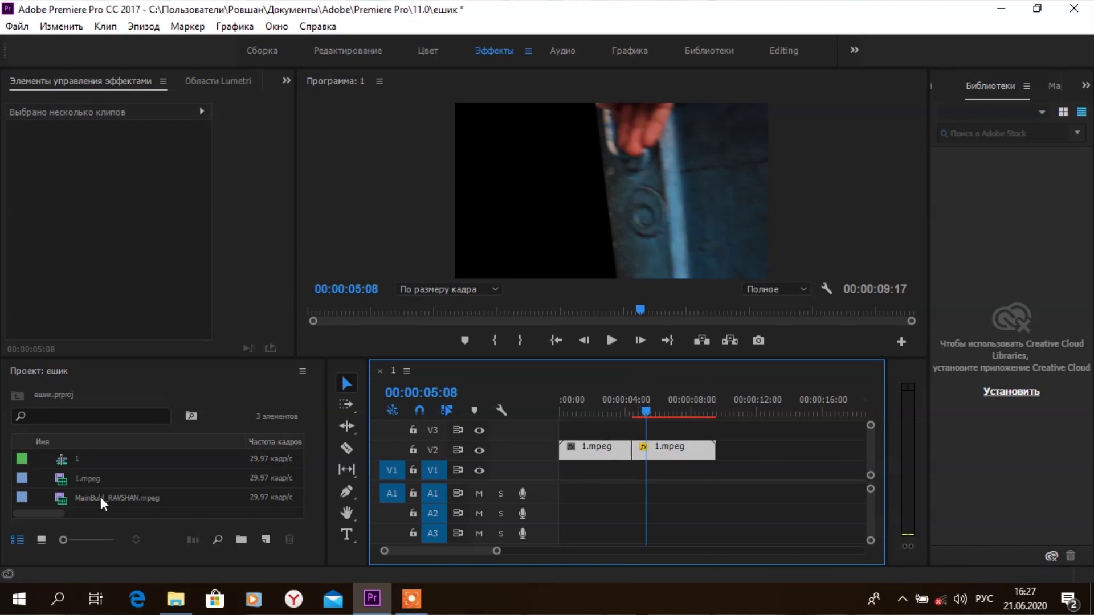
drag(101, 501, 607, 491)
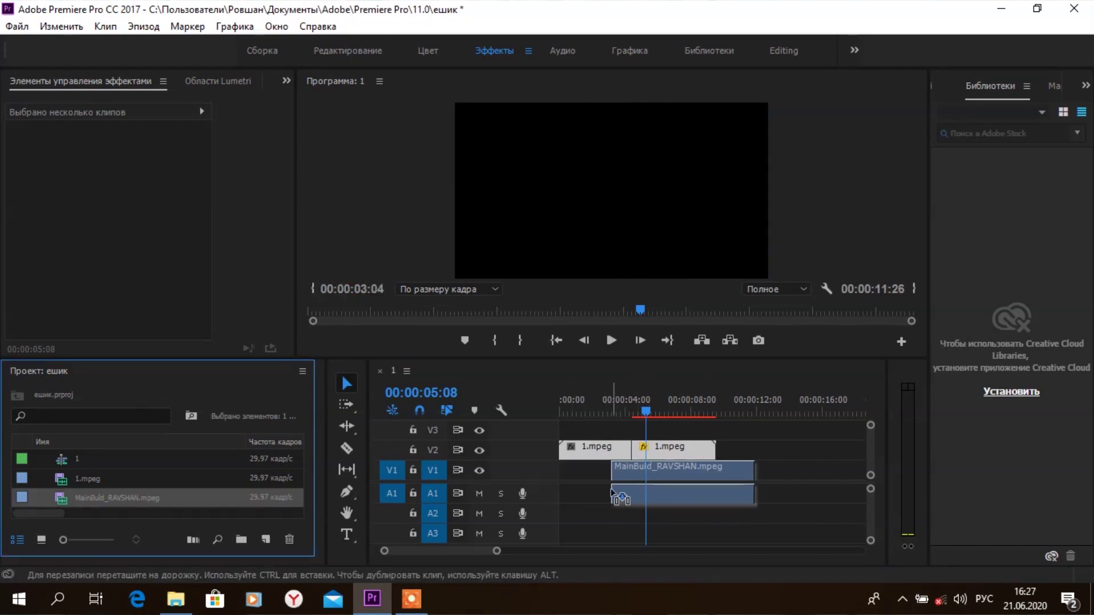
drag(606, 491, 609, 490)
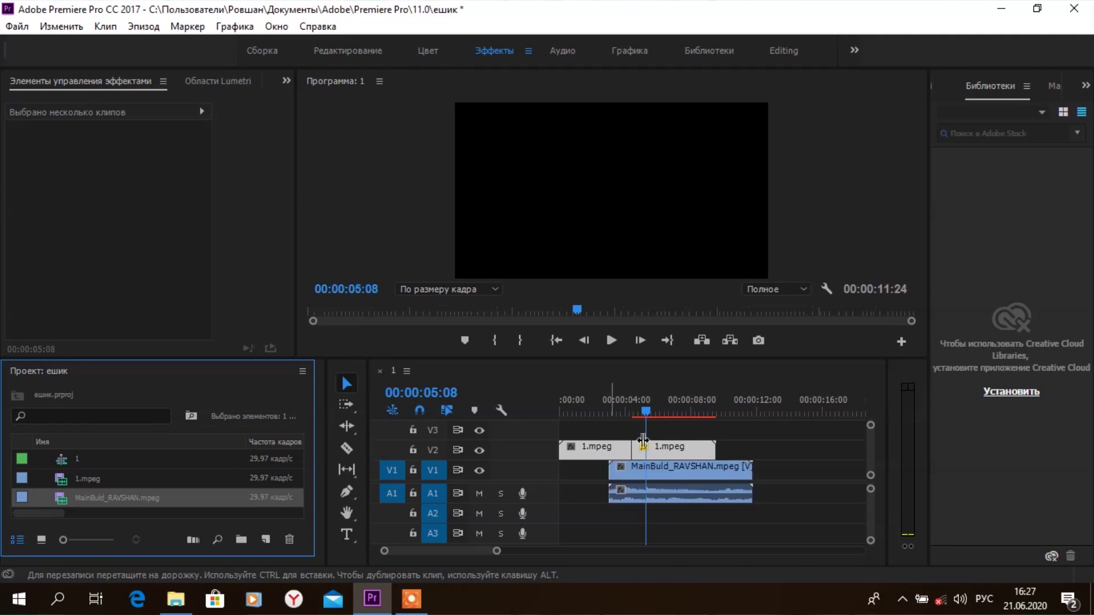
mouse_move(645, 408)
mouse_down()
mouse_move(584, 444)
mouse_move(593, 430)
mouse_up()
key(space)
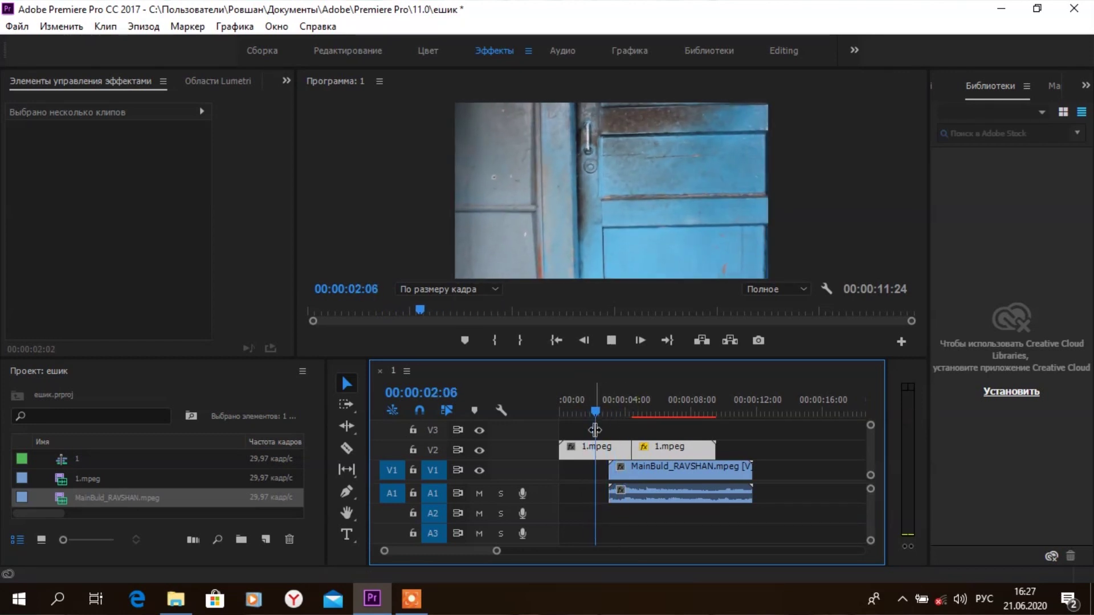
click(680, 407)
drag(679, 406, 610, 456)
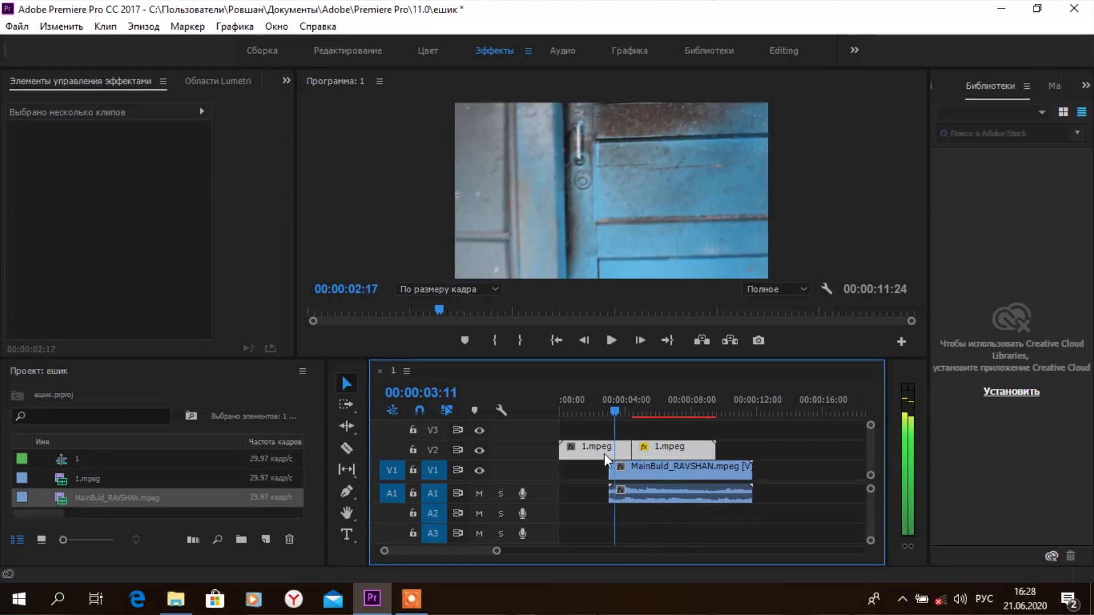
key(space)
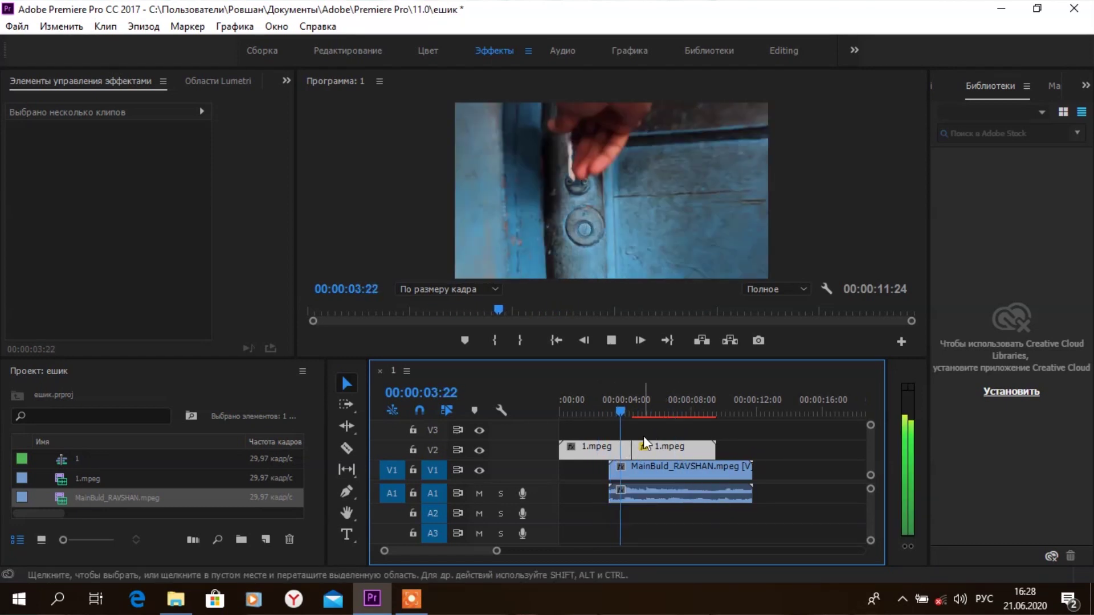
mouse_move(637, 408)
mouse_down()
mouse_move(624, 431)
mouse_move(644, 432)
mouse_up()
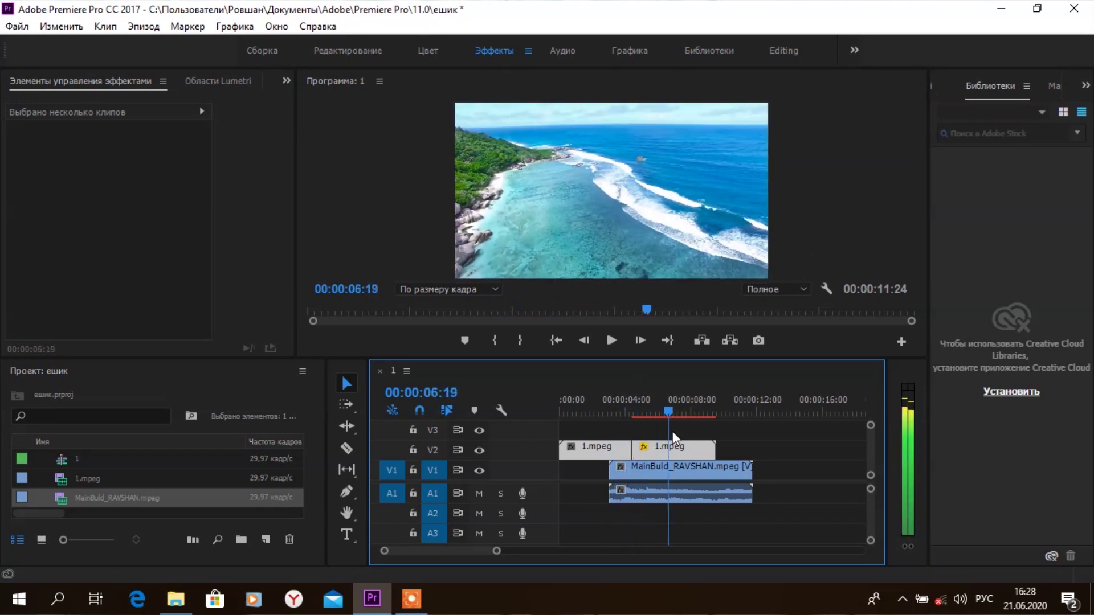
mouse_move(644, 432)
mouse_down()
mouse_move(696, 431)
mouse_move(617, 459)
mouse_move(639, 455)
mouse_up()
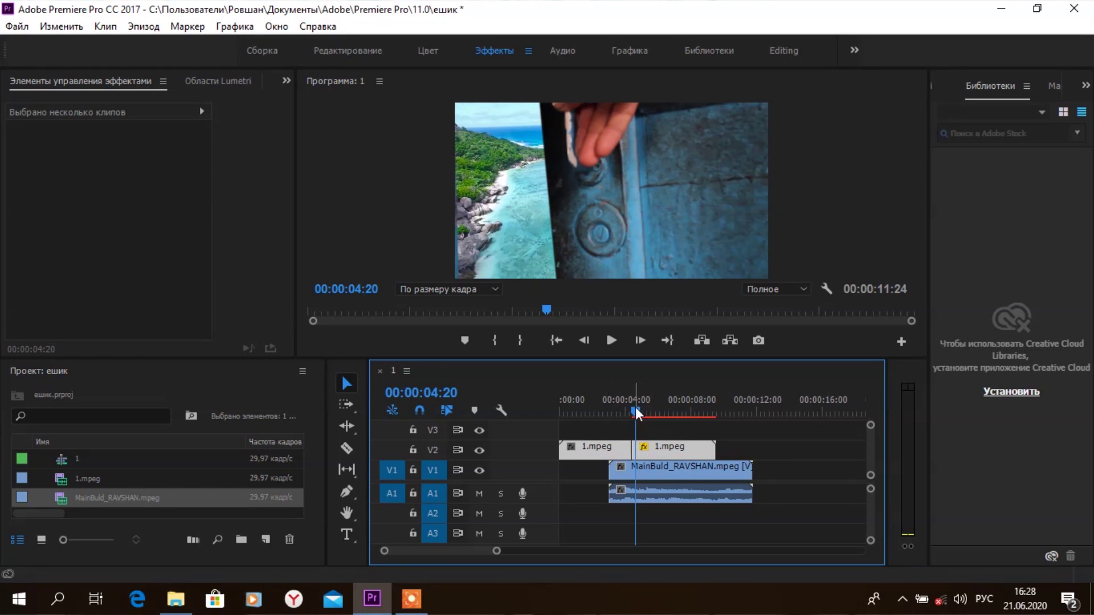
drag(635, 409, 617, 427)
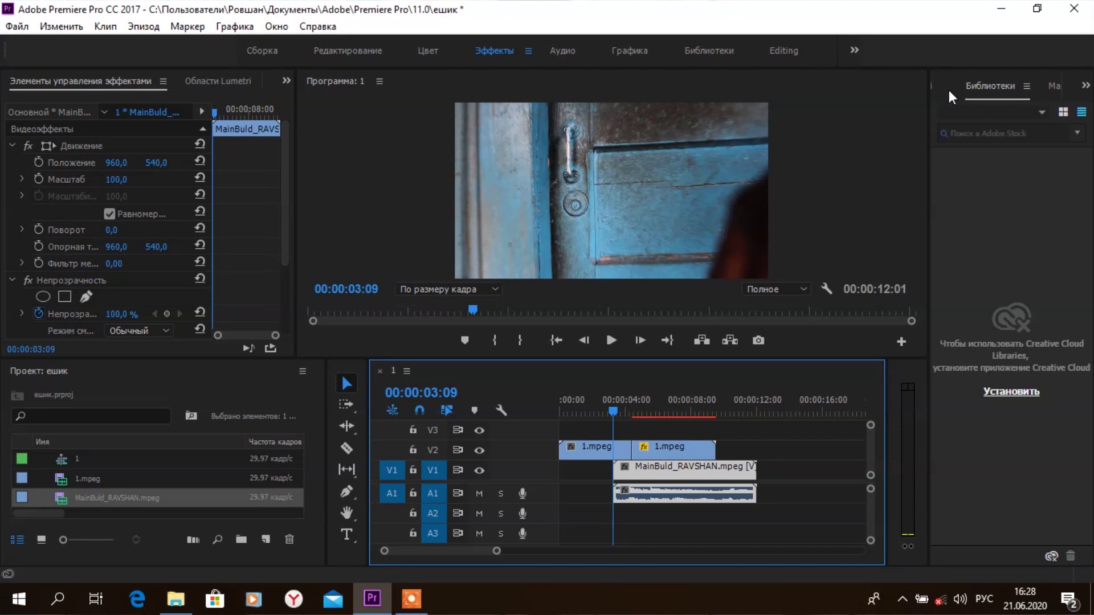
click(949, 90)
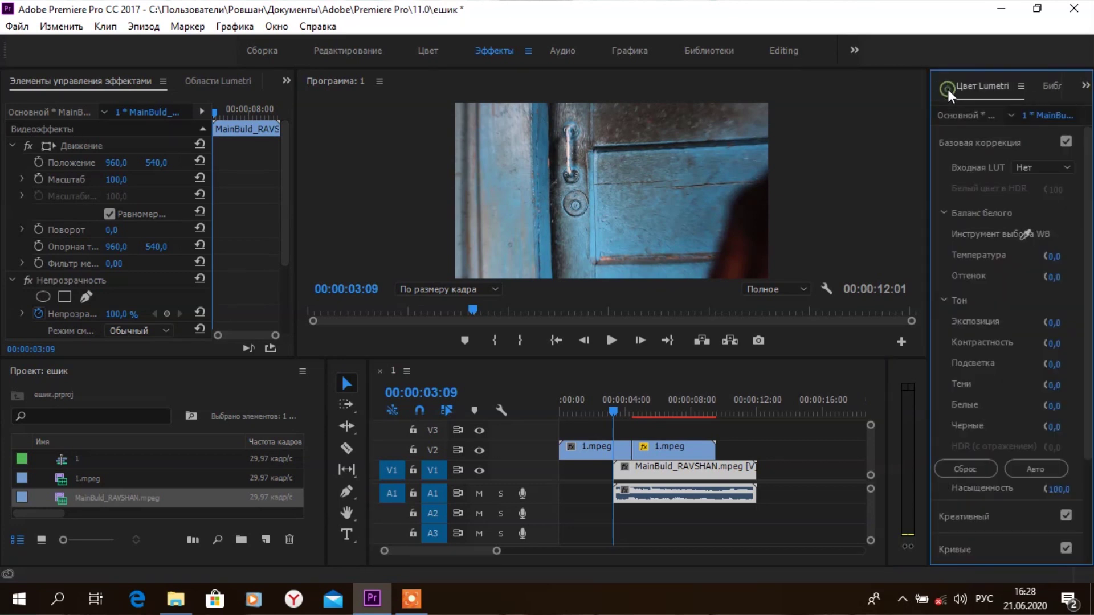
- Show the Effects panel and expand Video Transitions > Dissolve to reveal Impact Dissolve
click(945, 92)
click(945, 87)
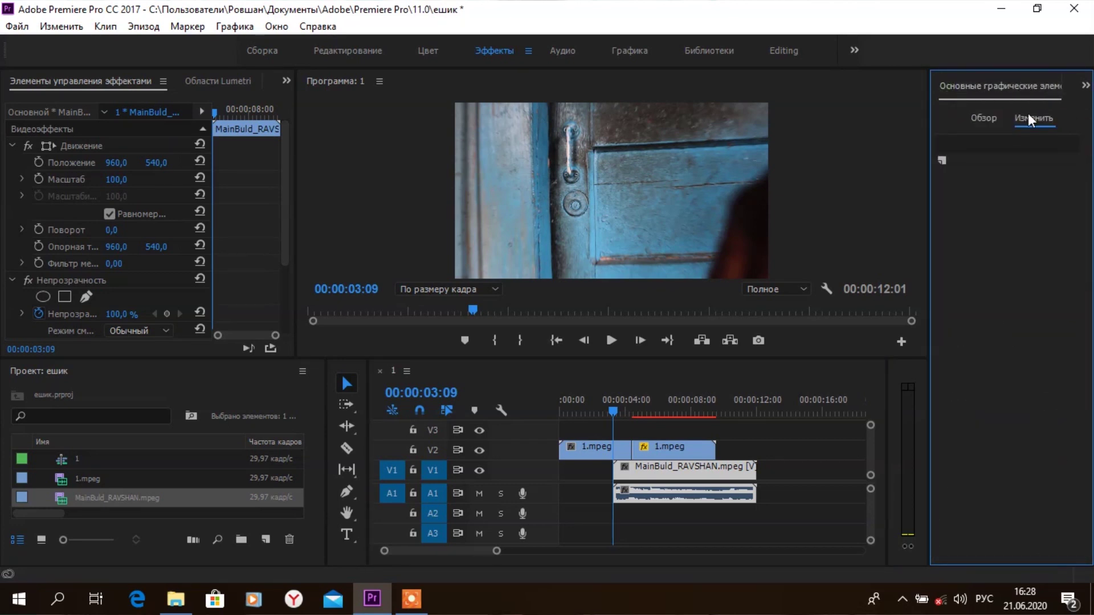
click(1086, 87)
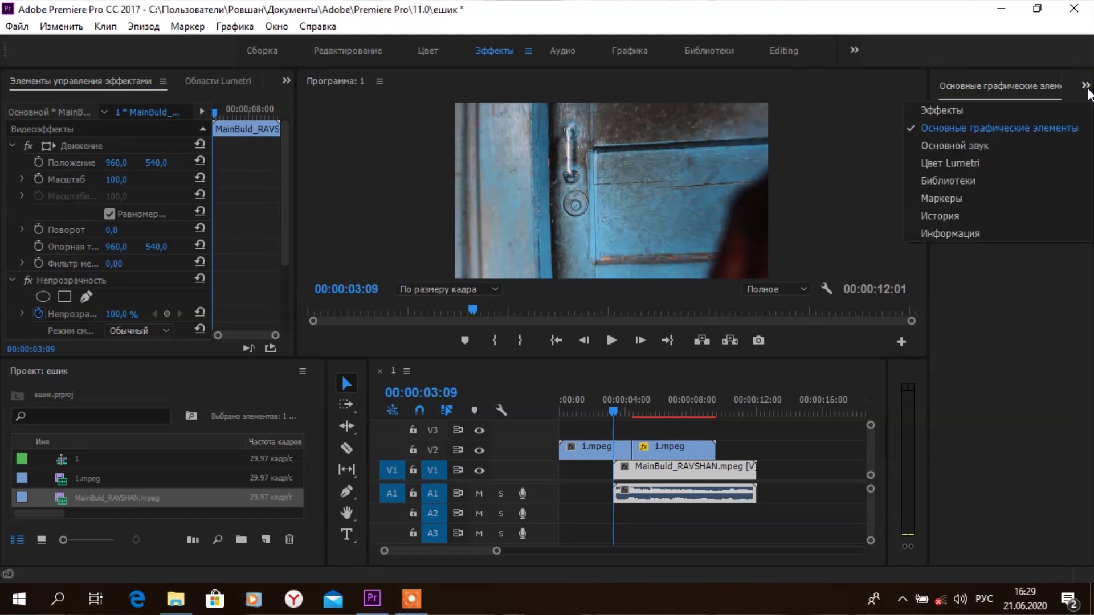
click(976, 108)
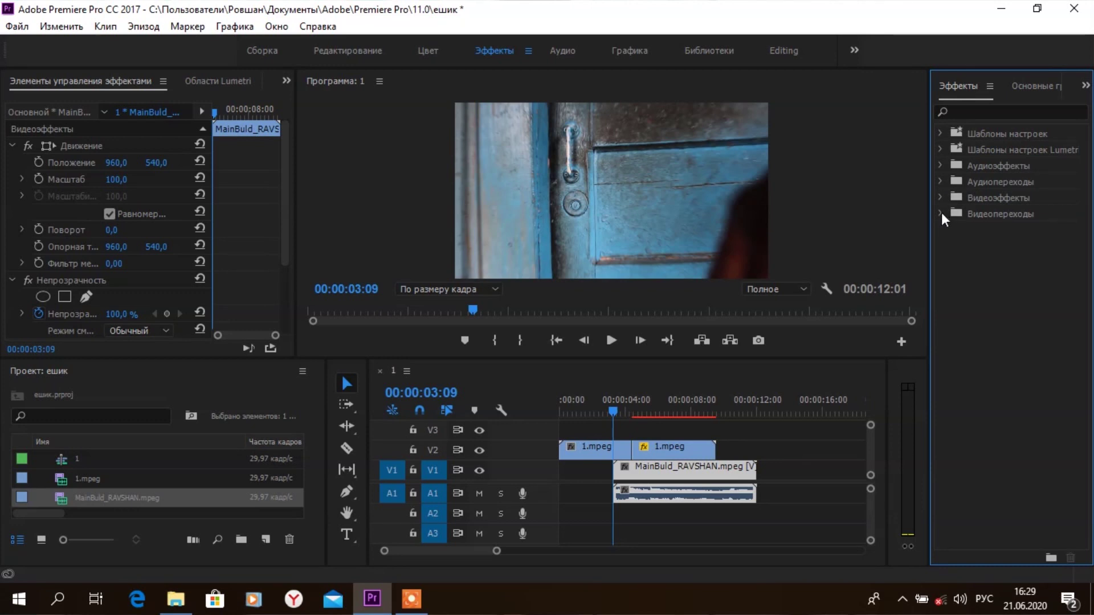
click(941, 213)
click(950, 229)
- Apply Impact Dissolve to the start of MainBuld_RAVSHAN.mpeg on V1, lengthen it, and play it
mouse_move(990, 245)
mouse_down()
mouse_move(653, 466)
mouse_move(623, 472)
mouse_up()
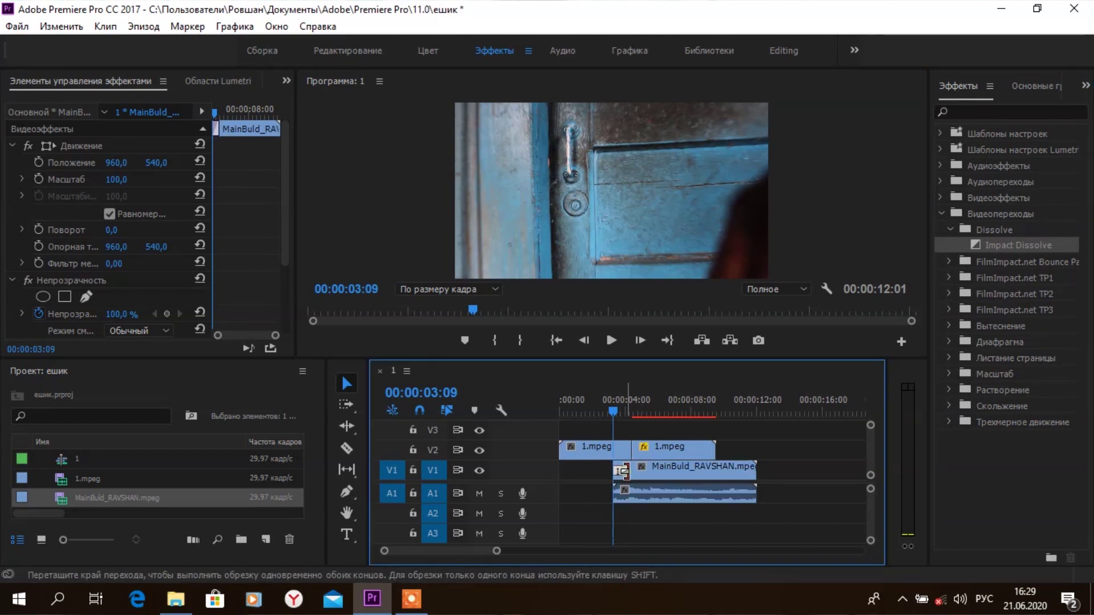
drag(625, 470, 649, 471)
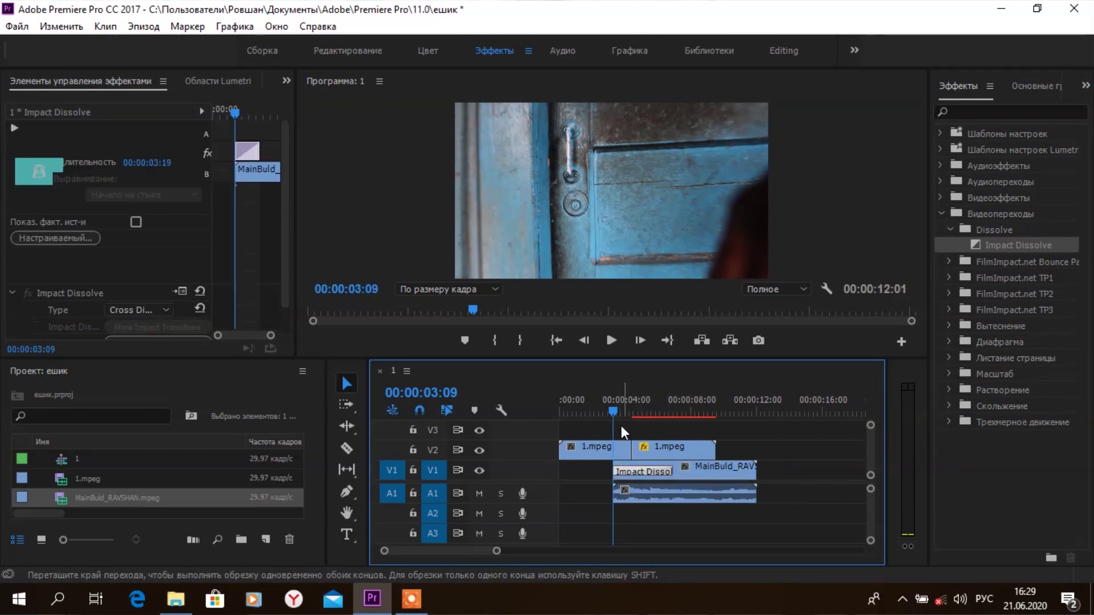
click(606, 414)
key(space)
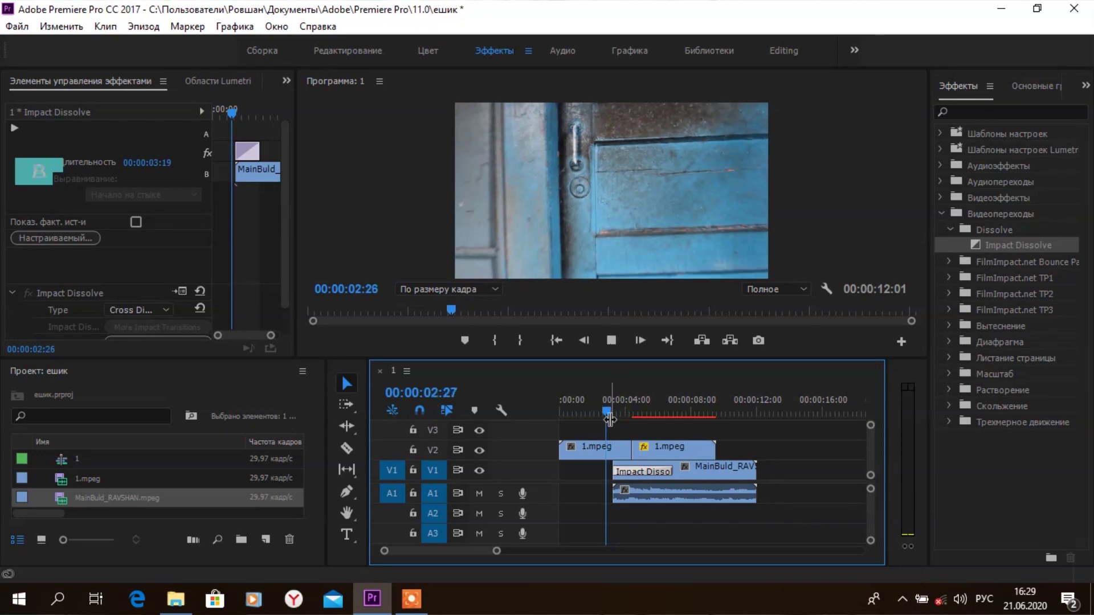
- Scrub and replay the dissolve to check the door shot transitioning into the beach shot
click(616, 414)
drag(617, 416, 635, 424)
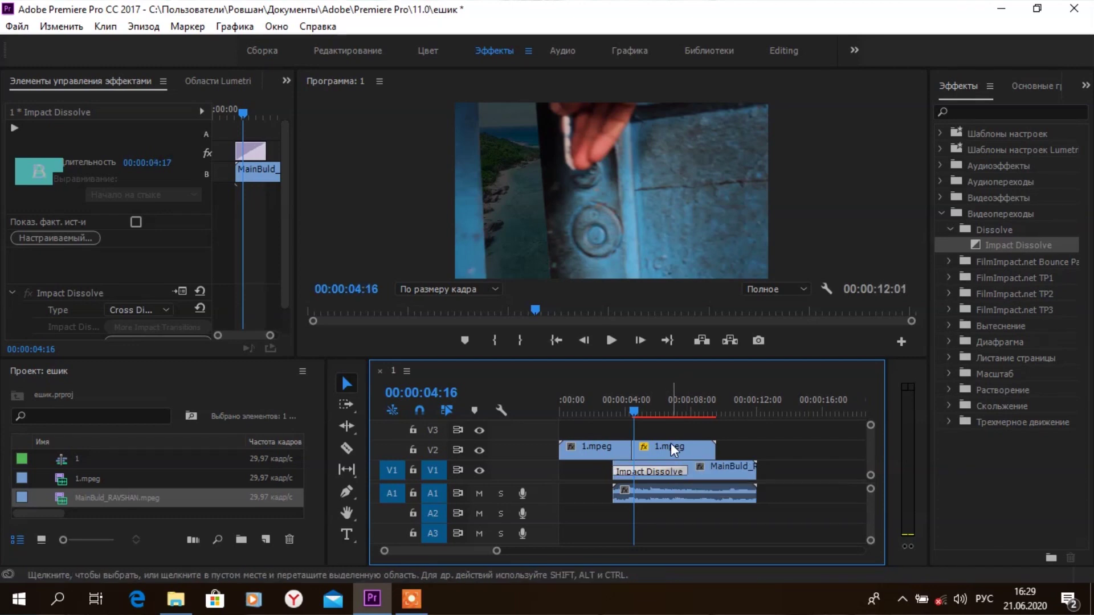
drag(634, 409, 608, 436)
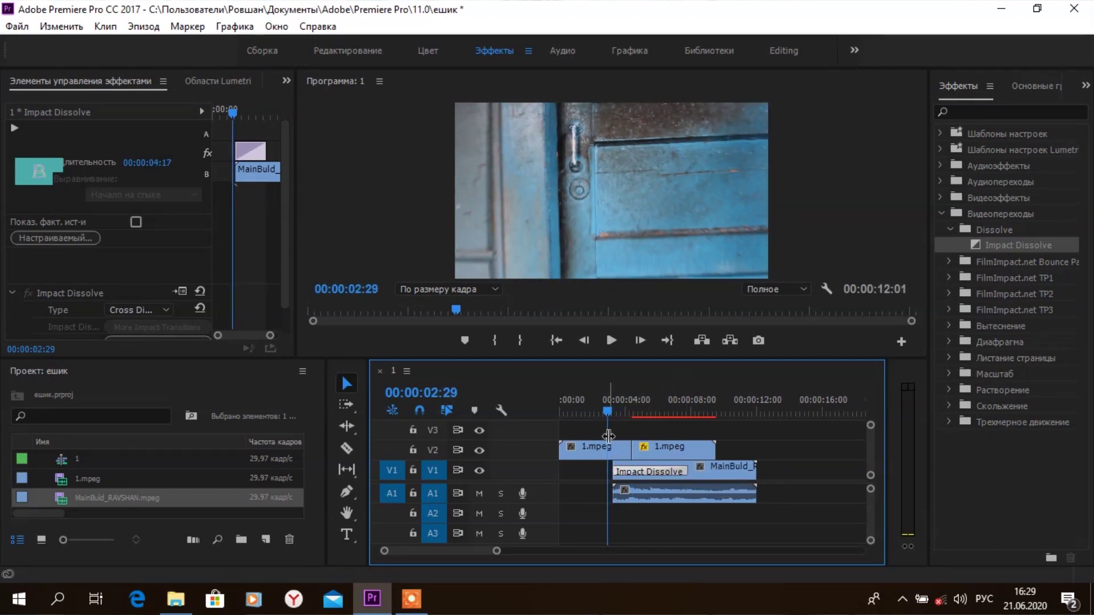
mouse_move(608, 436)
mouse_down()
mouse_move(665, 408)
mouse_move(612, 443)
mouse_up()
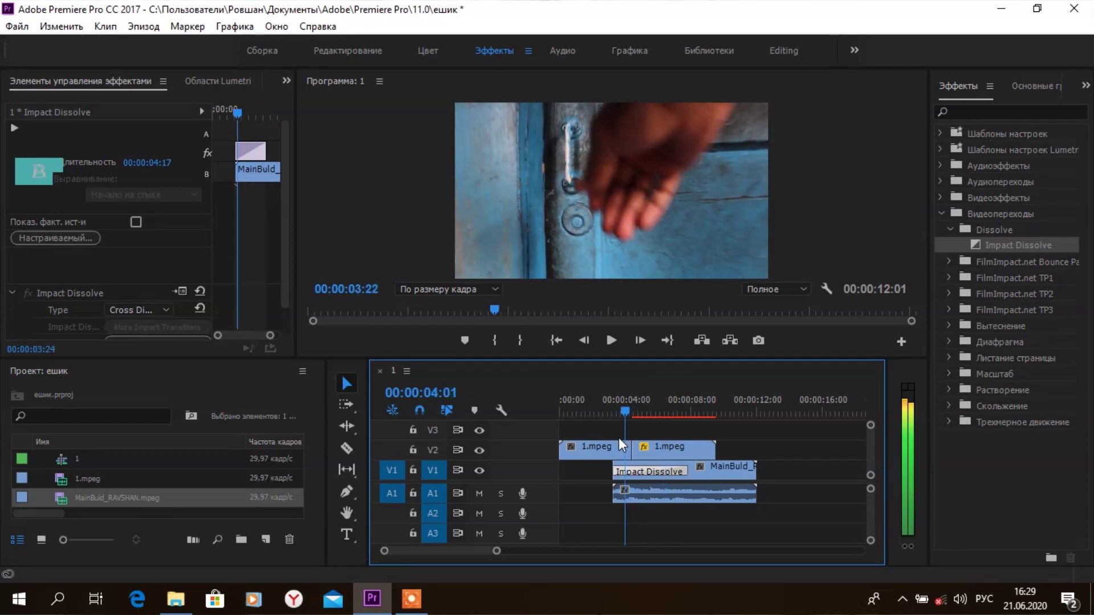
drag(612, 443, 664, 410)
key(space)
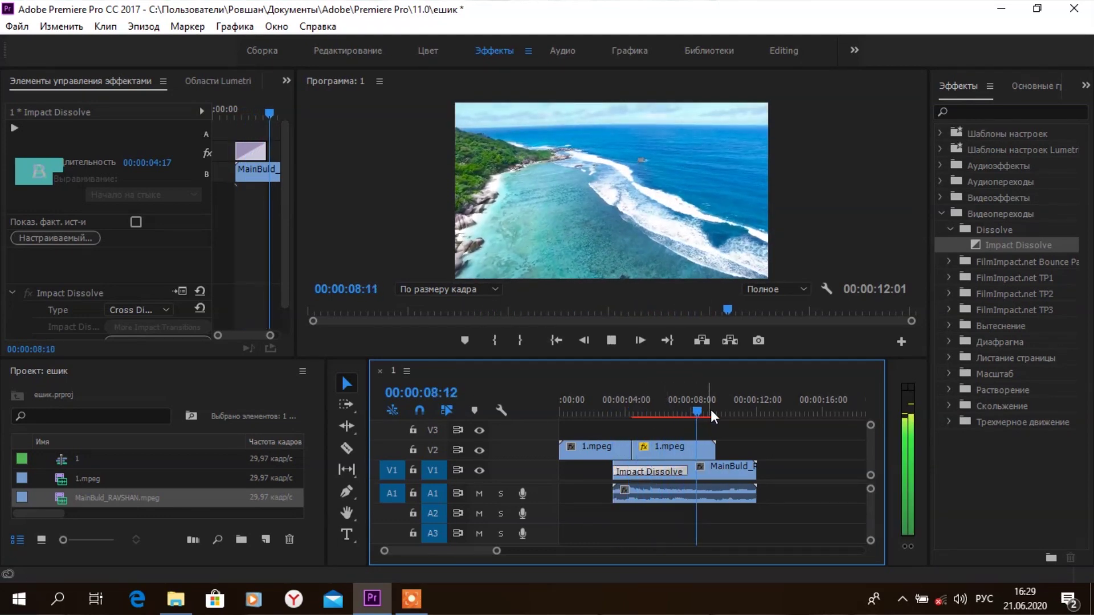
drag(706, 408, 629, 443)
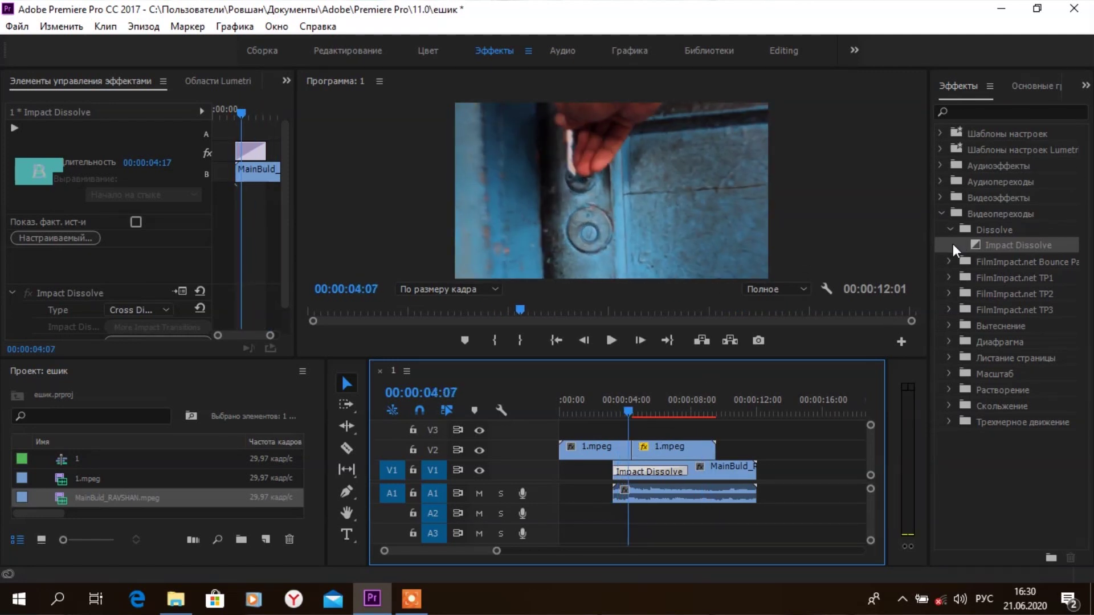
click(949, 229)
- Apply the Постоянная мощность crossfade from Аудиопереходы > Перекрытие звуков to the A1 clip start
click(945, 213)
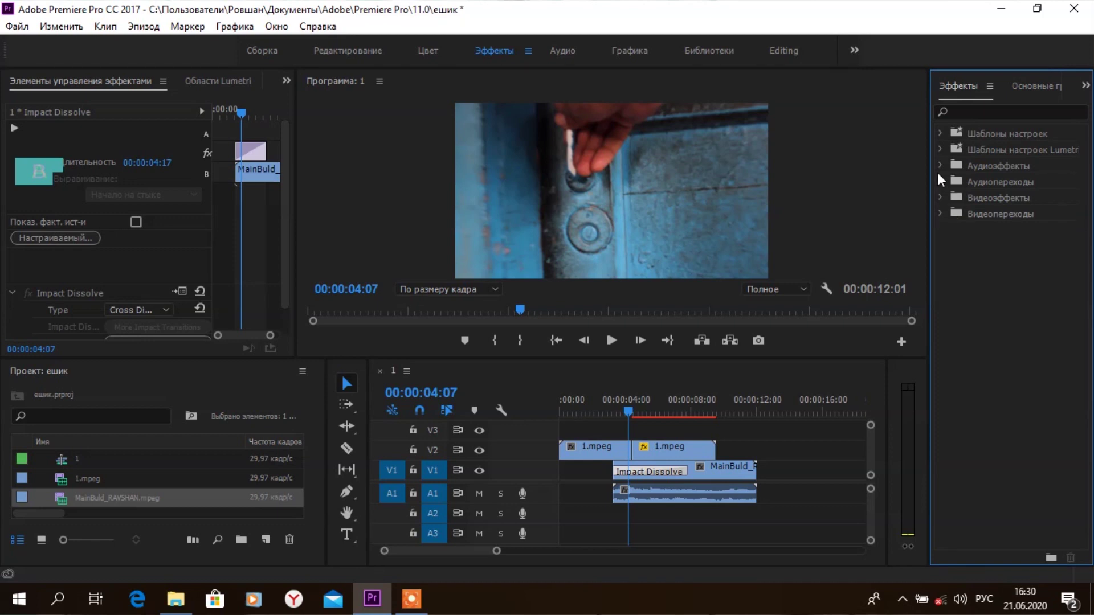
click(940, 181)
click(948, 198)
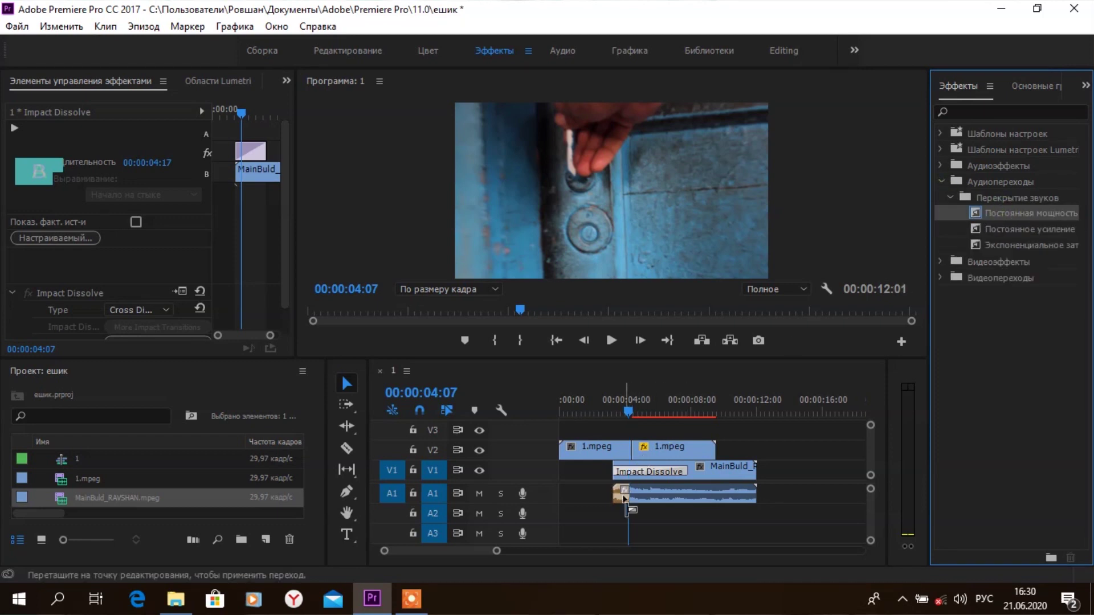
drag(621, 501, 642, 493)
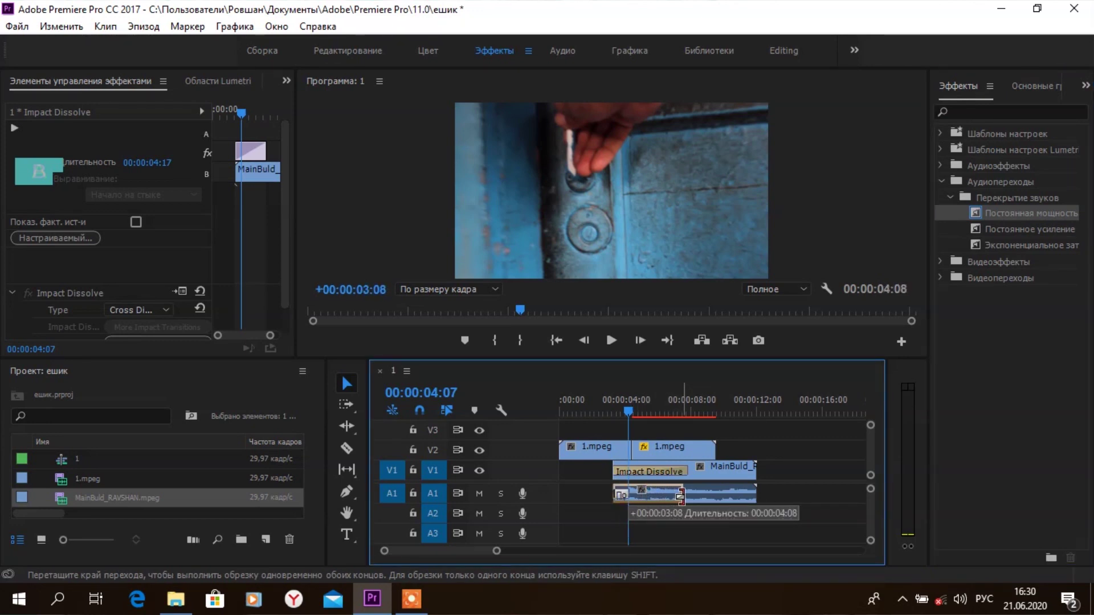
- Play the sequence from near the start to check the audio fade-in, then return to about two seconds
drag(628, 409, 553, 470)
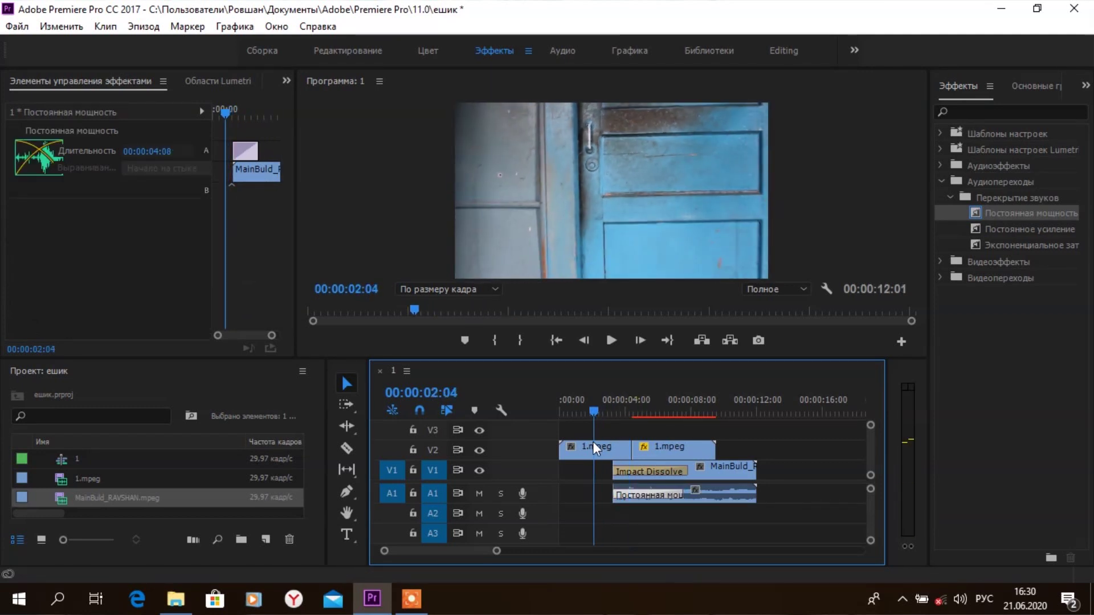
key(space)
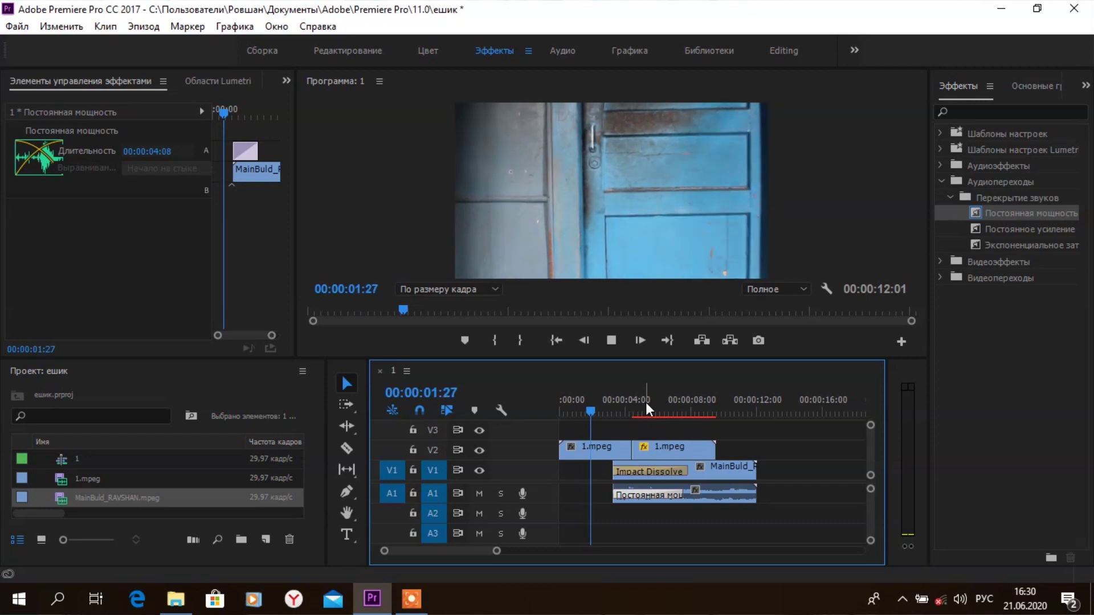
key(space)
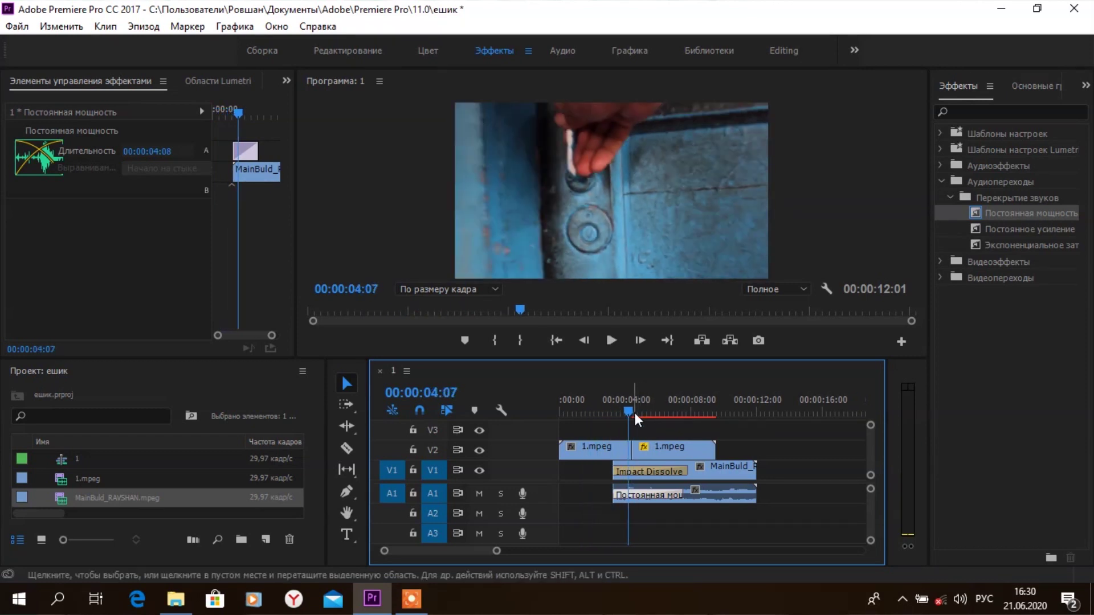
drag(632, 409, 606, 440)
key(space)
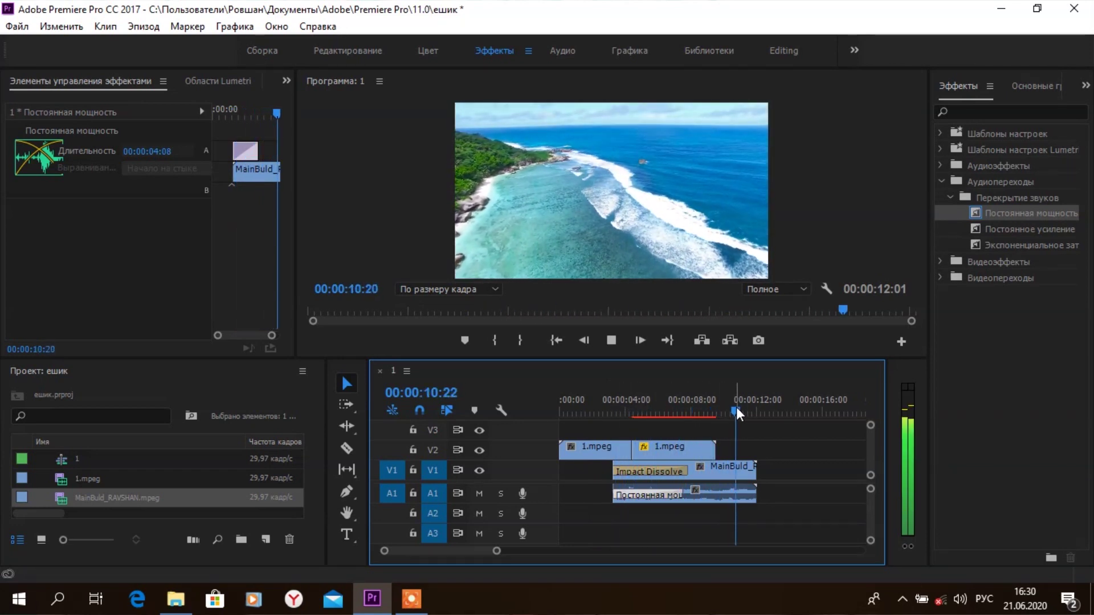
mouse_move(759, 406)
mouse_down()
mouse_move(624, 449)
mouse_move(726, 440)
mouse_up()
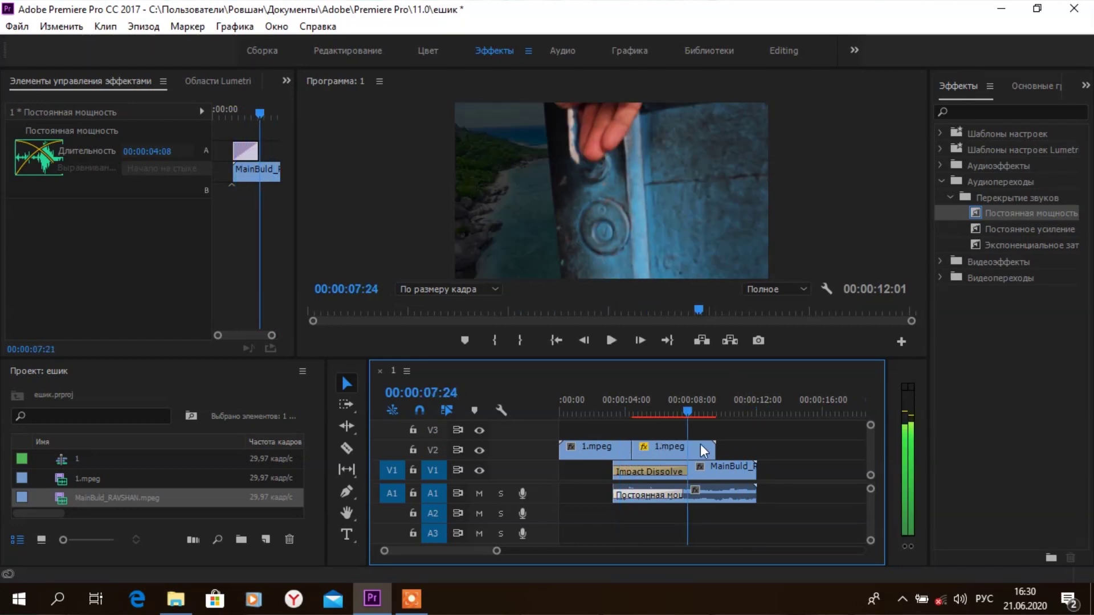
mouse_move(661, 455)
mouse_down()
mouse_move(585, 489)
mouse_move(607, 486)
mouse_up()
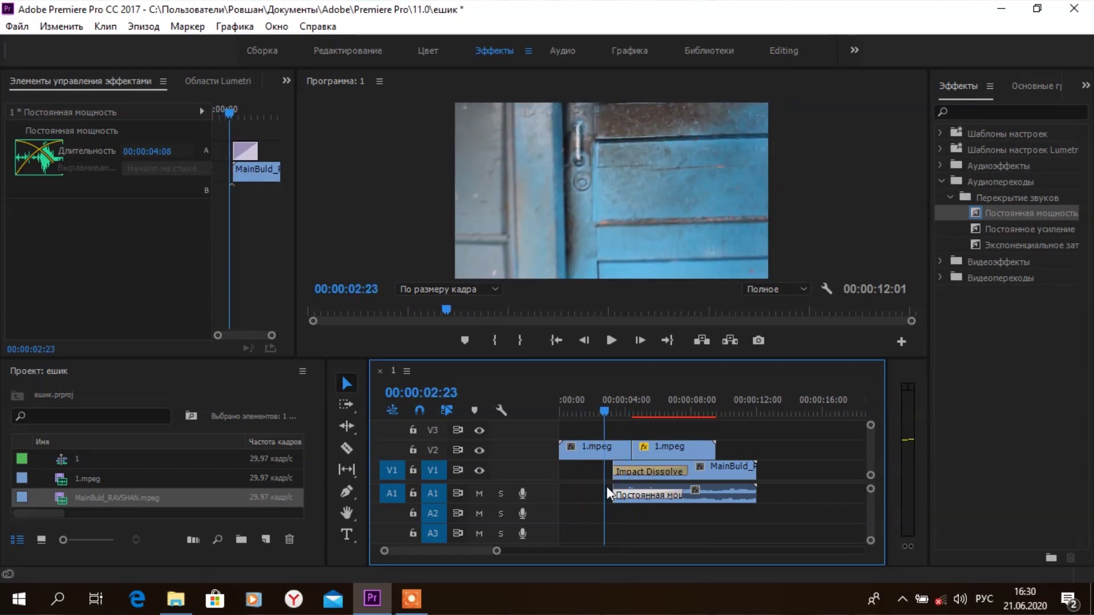